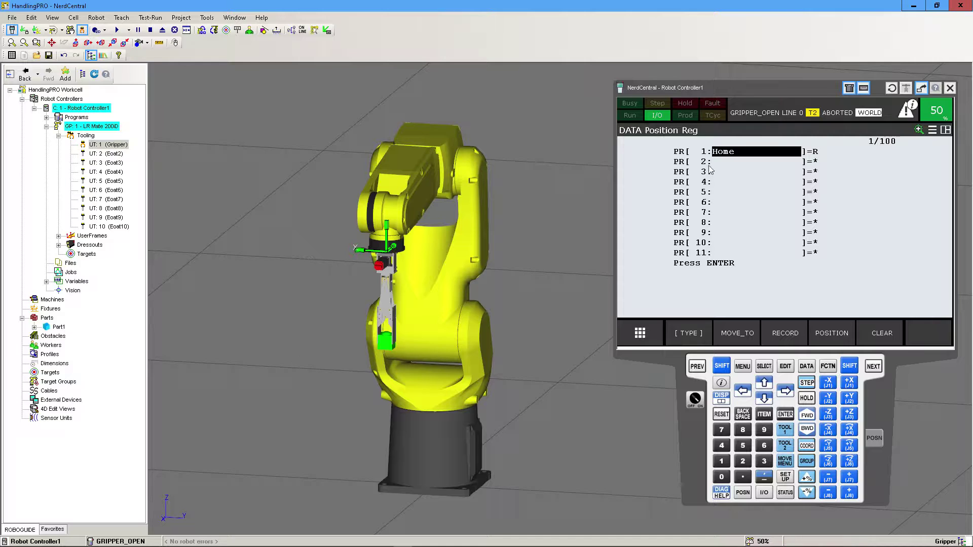
Add the Table21 table from the CAD library as a new fixture in the workcell
right_drag(332, 359, 440, 362)
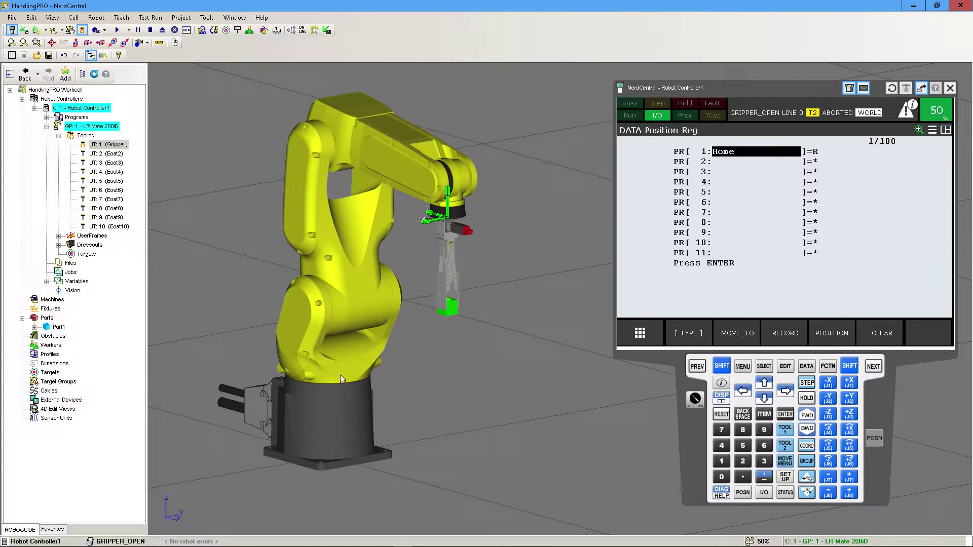
click(51, 309)
right_click(51, 310)
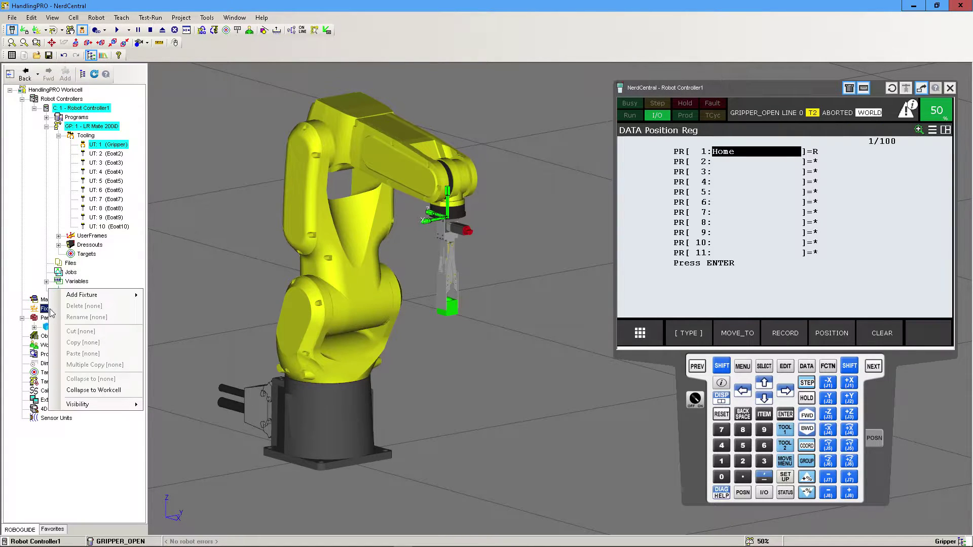
mouse_move(88, 296)
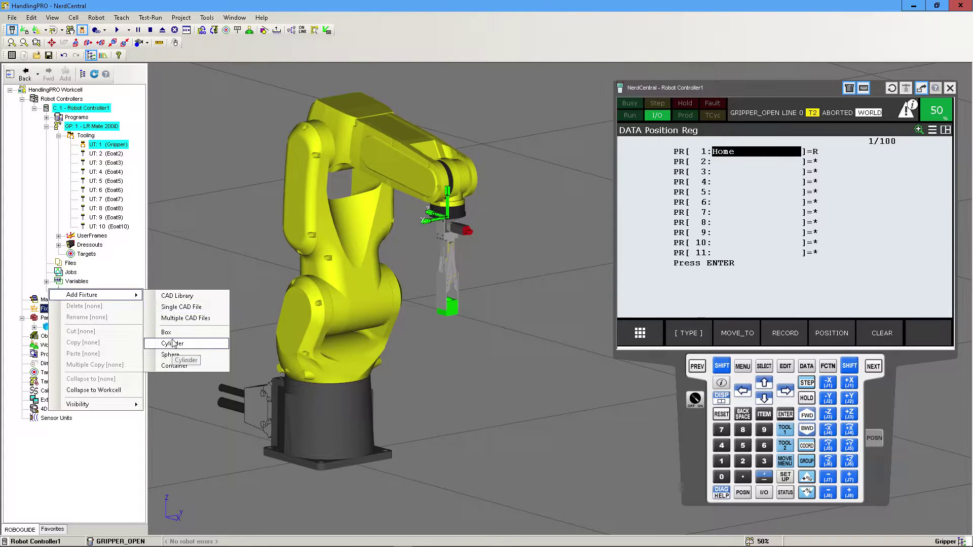
click(194, 298)
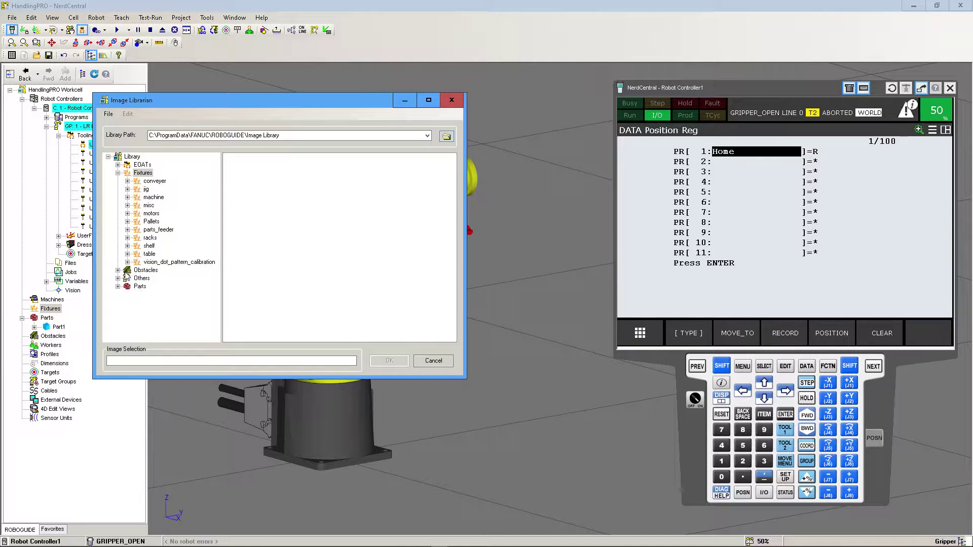
double_click(149, 254)
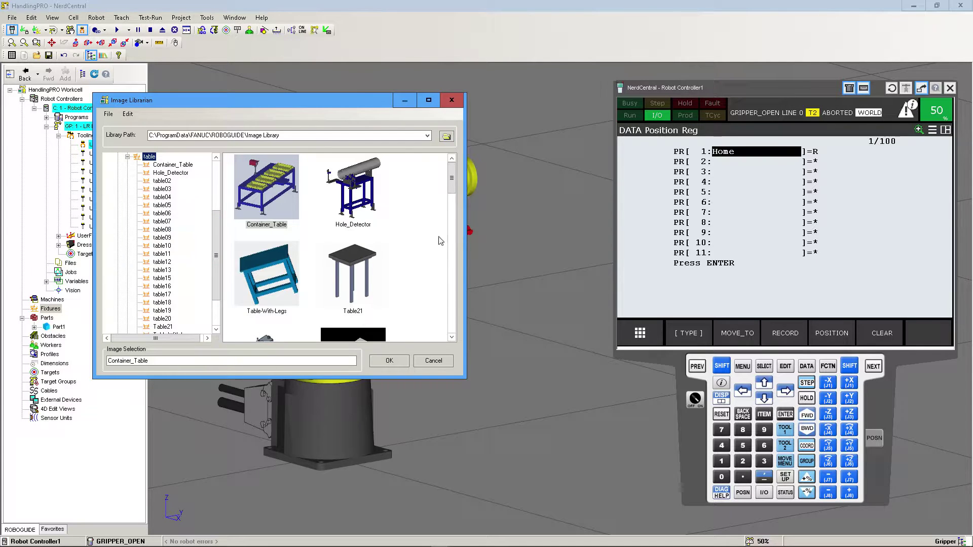
mouse_move(452, 190)
mouse_down()
mouse_move(466, 222)
mouse_move(442, 277)
mouse_move(444, 339)
mouse_move(444, 177)
mouse_up()
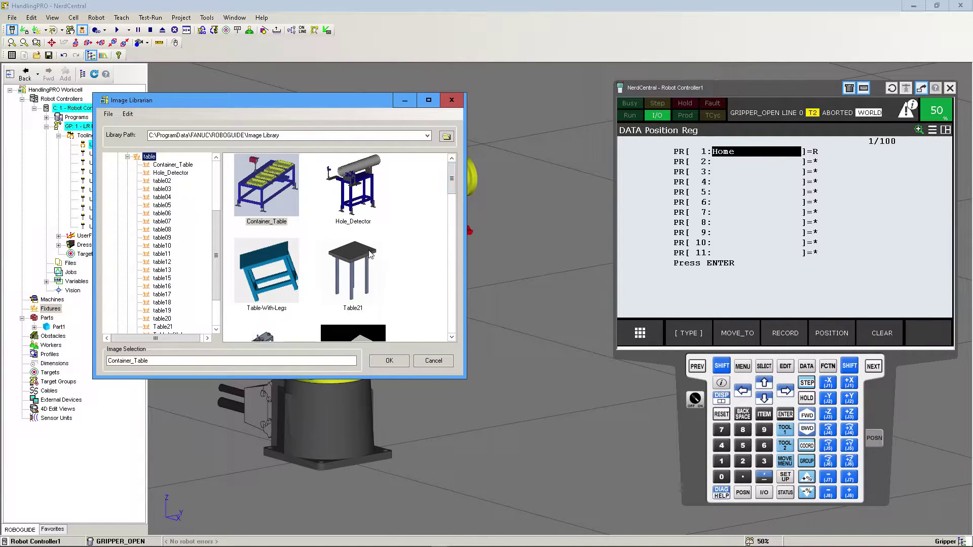
click(359, 265)
click(389, 361)
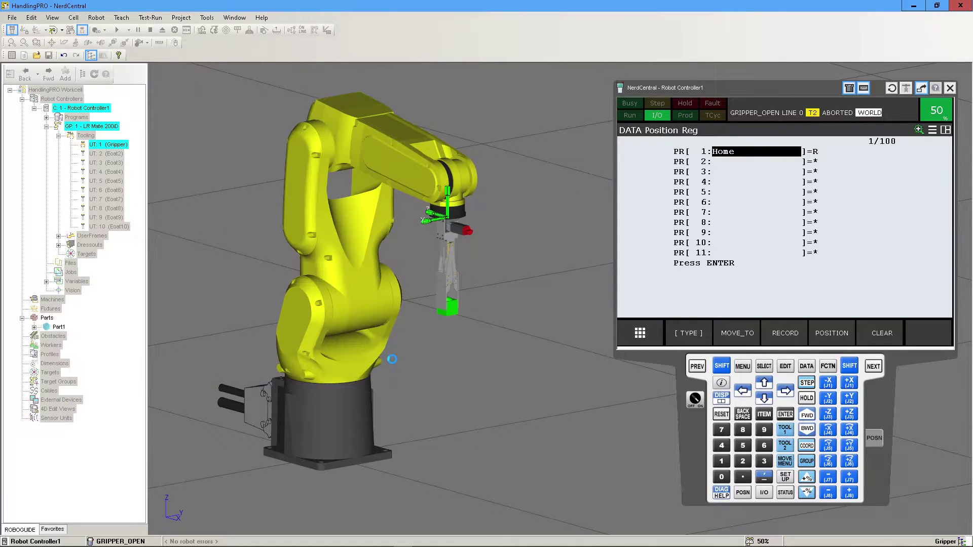
Lower the new table along the Z axis to a height of about 913 mm
drag(253, 106, 643, 142)
scroll(388, 244, down, 10)
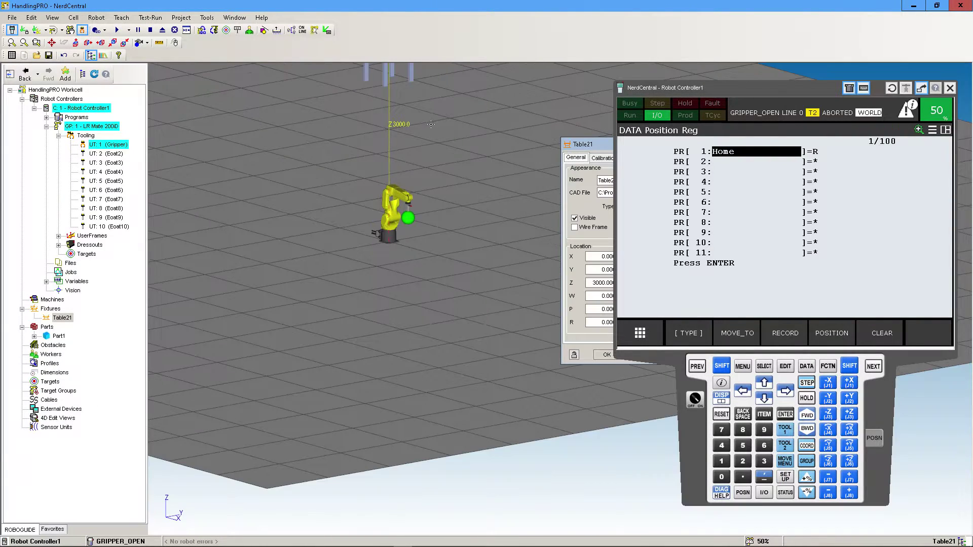
drag(312, 111, 318, 279)
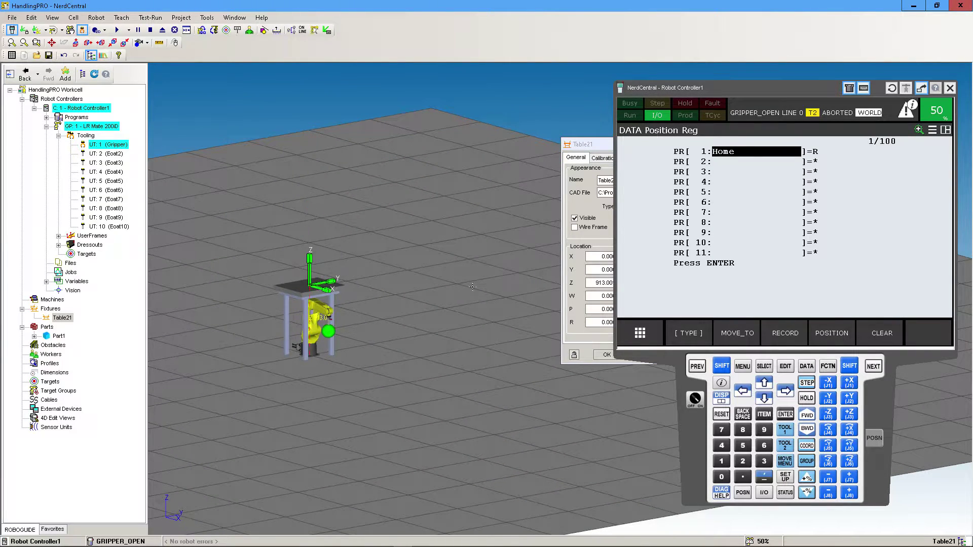
Scale the table to 0.2 in X, Y and Z and apply the change
drag(603, 151, 462, 131)
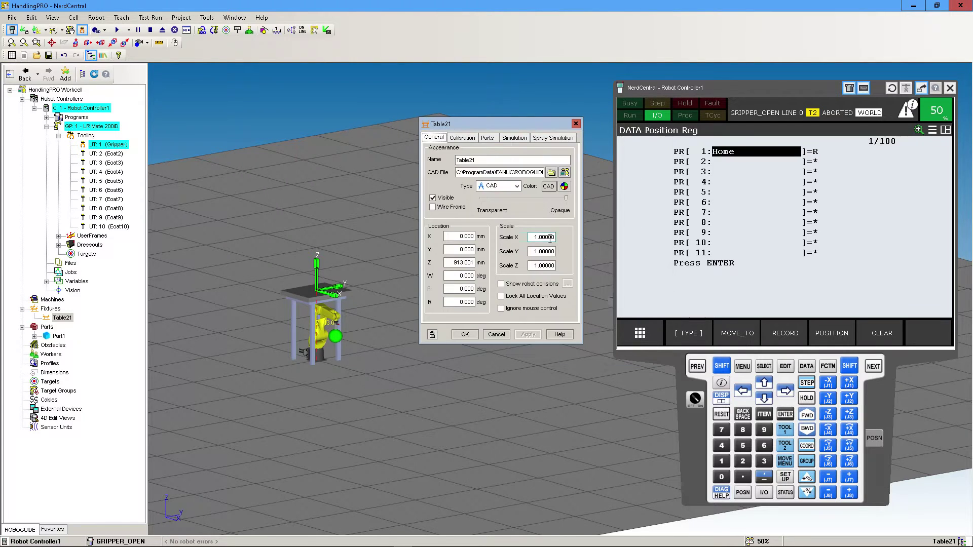
text(0.2)
key(Tab)
text(0.20.2)
click(528, 334)
scroll(303, 237, up, 3)
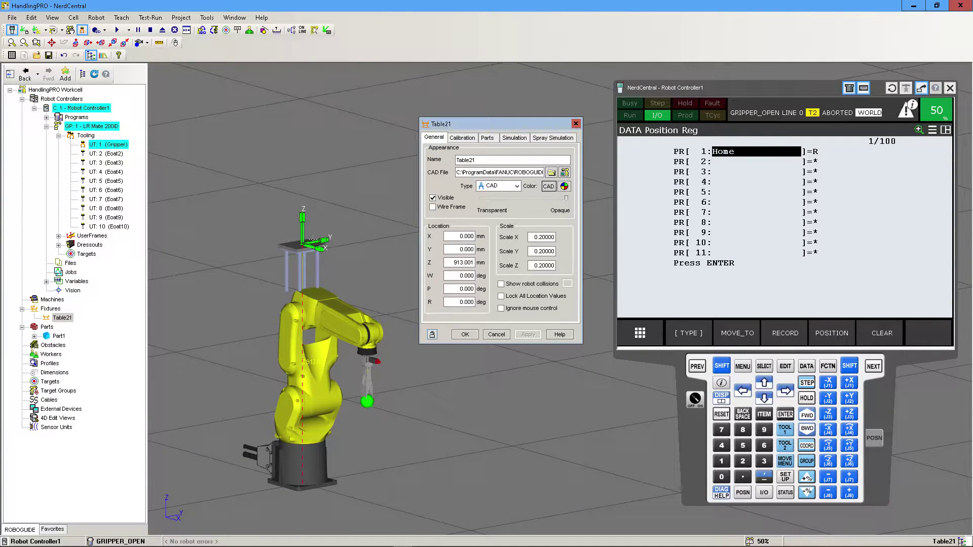
Move the table along Y to about 536 mm and set its Z location to 0 mm
drag(314, 242, 440, 319)
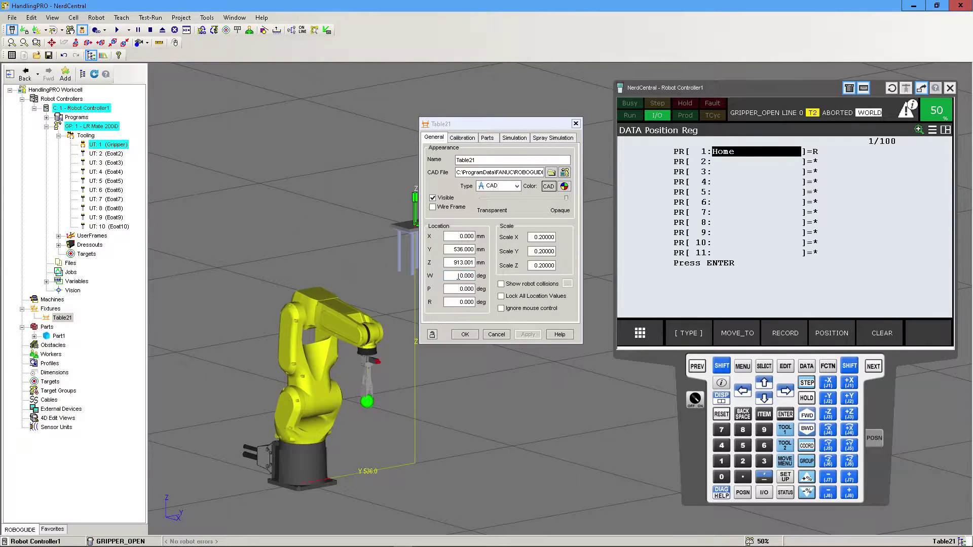
click(528, 334)
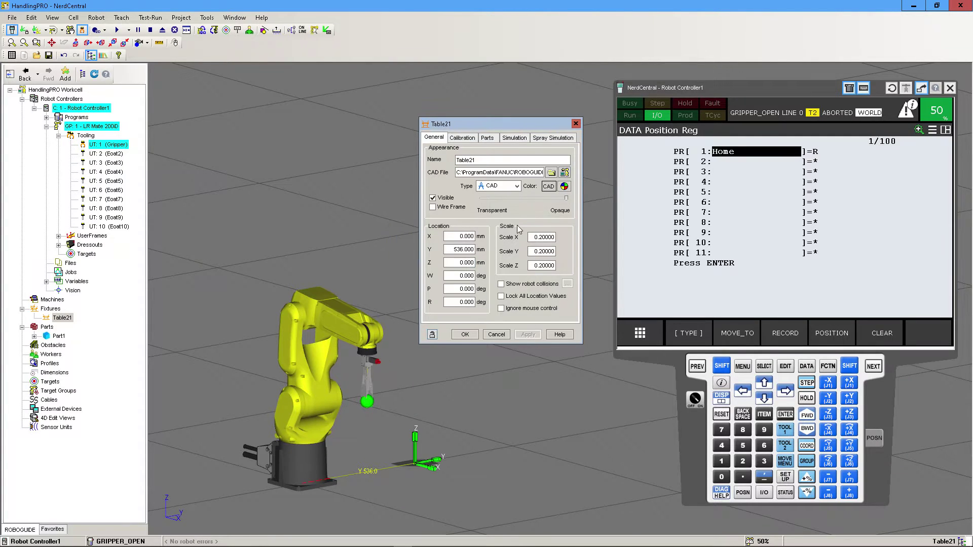
drag(506, 127, 624, 131)
Raise the table along the Z axis to about 325 mm above the floor
scroll(444, 363, up, 3)
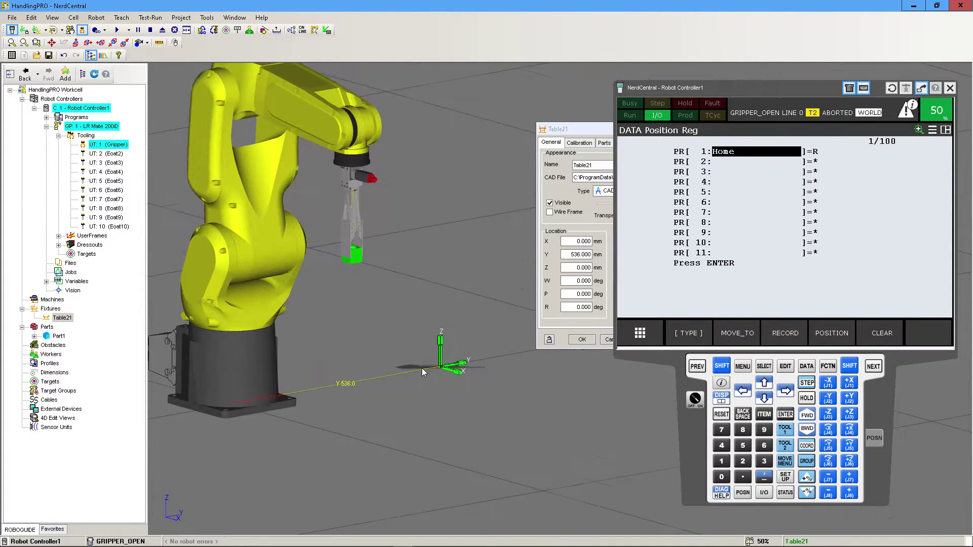
scroll(444, 363, down, 3)
drag(442, 355, 436, 272)
Measure the table's height from its top surface to the bottom of a leg
right_drag(459, 302, 409, 276)
scroll(420, 283, up, 5)
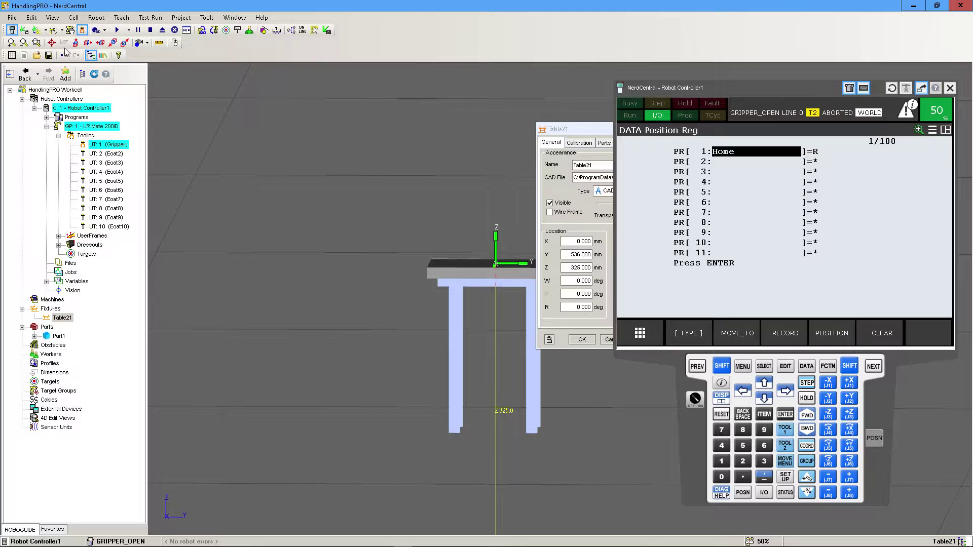
click(163, 46)
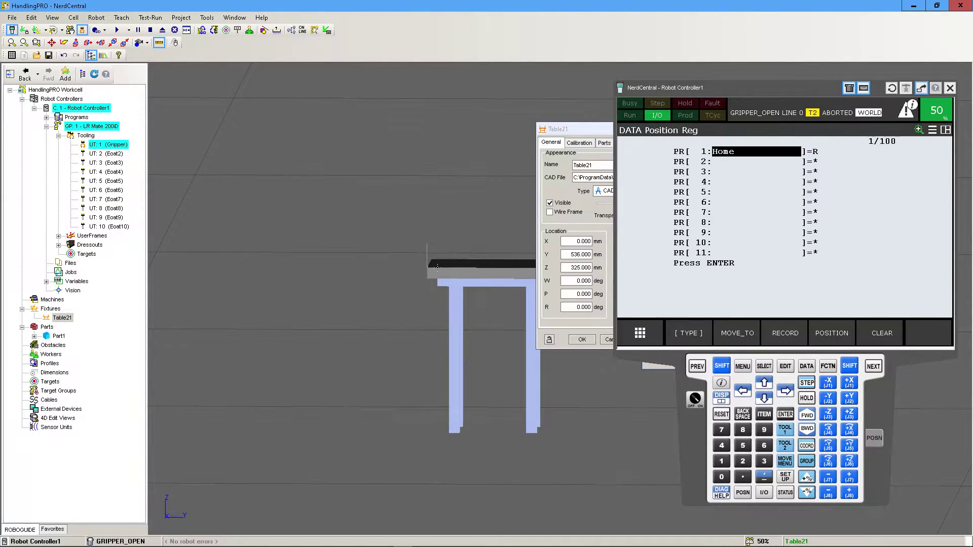
scroll(455, 282, up, 3)
click(419, 259)
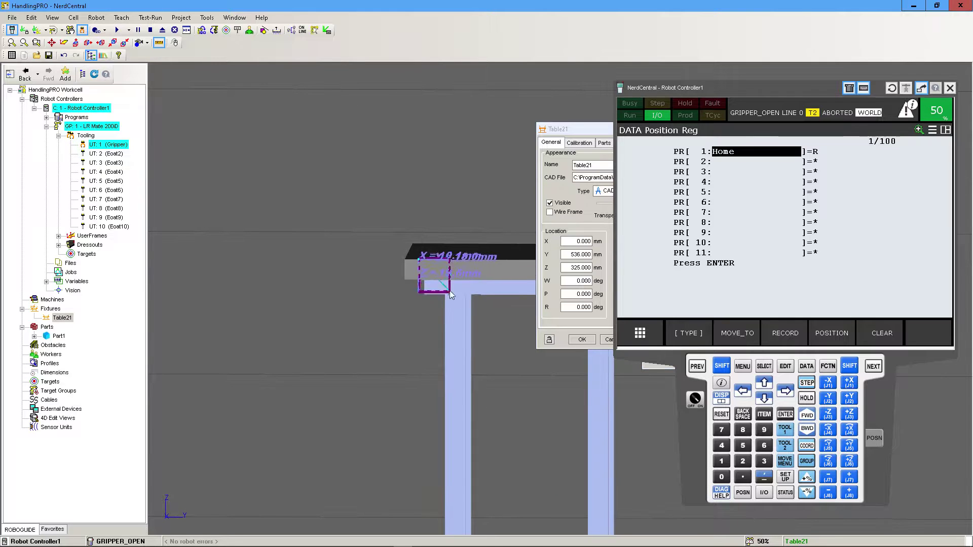
ctrl+right_drag(427, 438, 383, 274)
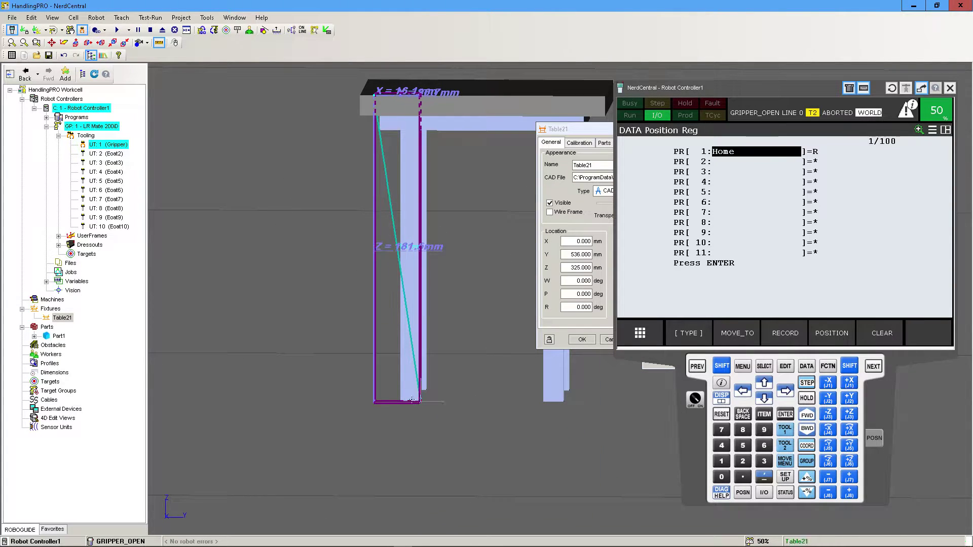
right_drag(415, 404, 423, 311)
Set the table's Z location to 181.5 mm so its legs stand on the floor, and check it from the side
drag(589, 131, 555, 129)
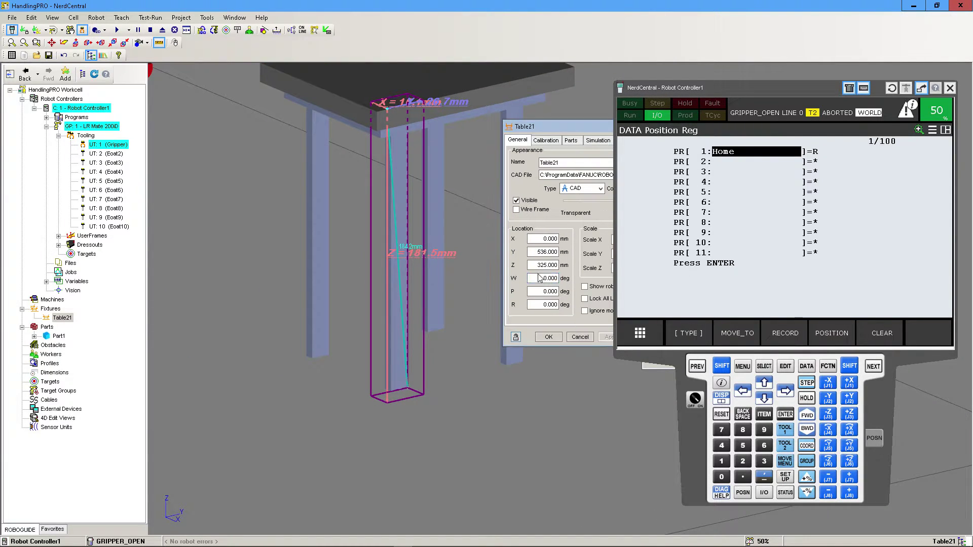
drag(534, 267, 582, 267)
text(181.5)
click(603, 339)
scroll(412, 375, down, 5)
right_drag(412, 375, 349, 291)
scroll(350, 292, down, 5)
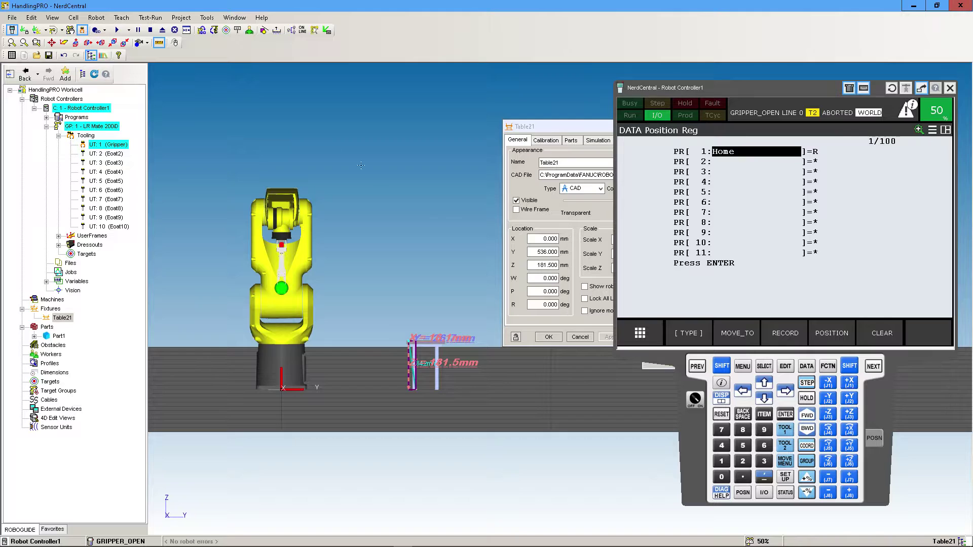
Turn off the measuring tool and close the table's properties, accepting the settings
click(159, 44)
drag(594, 135, 547, 147)
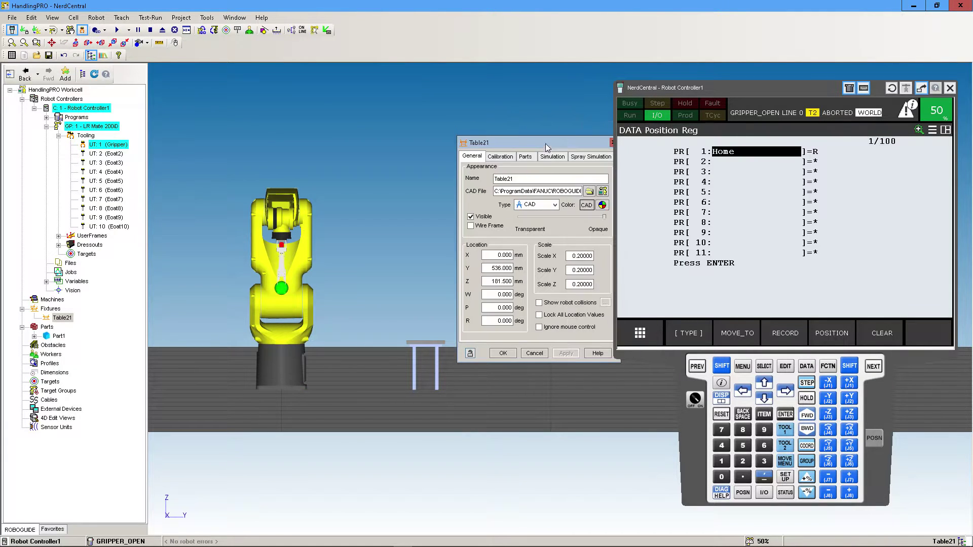
click(511, 355)
Move the table forward along the X axis to about 444 mm
right_drag(405, 411, 449, 449)
click(413, 348)
drag(429, 346, 480, 366)
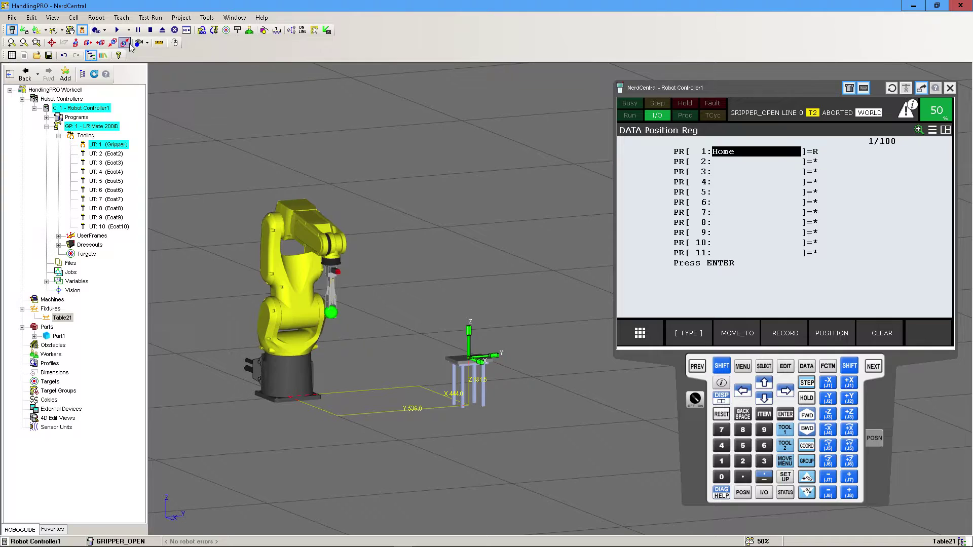
Show the robot's work envelope and move the table inside it, to about Y 324 mm and X 381 mm
click(53, 31)
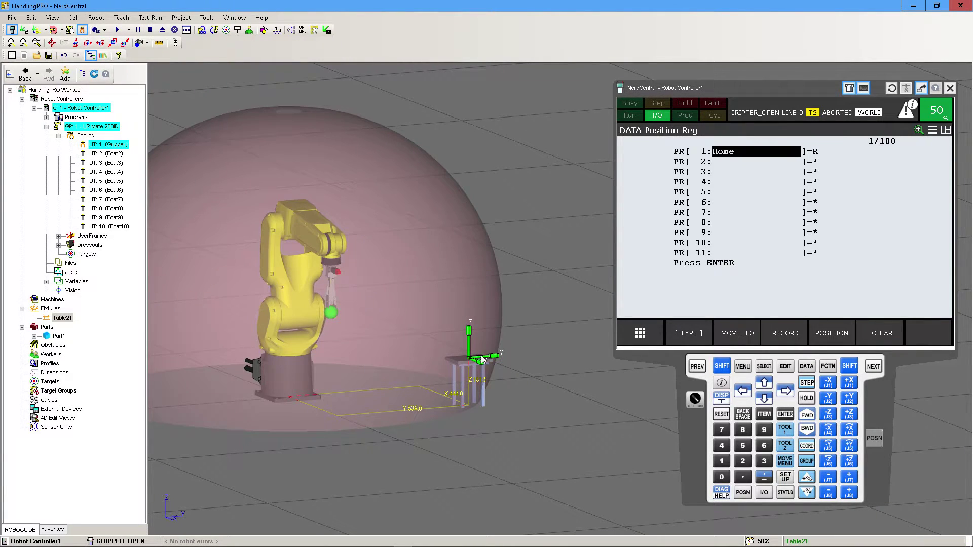
drag(480, 361, 431, 362)
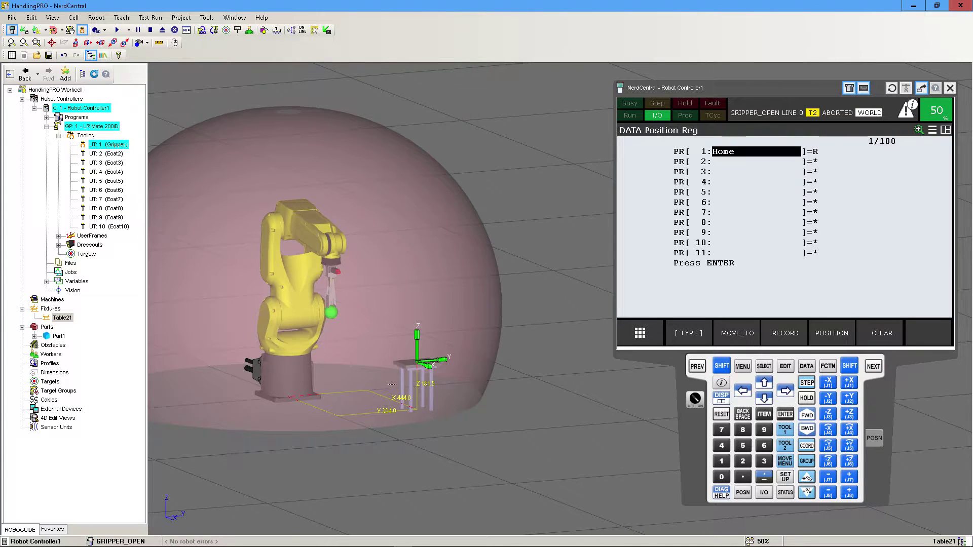
right_drag(391, 381, 410, 414)
drag(446, 404, 436, 398)
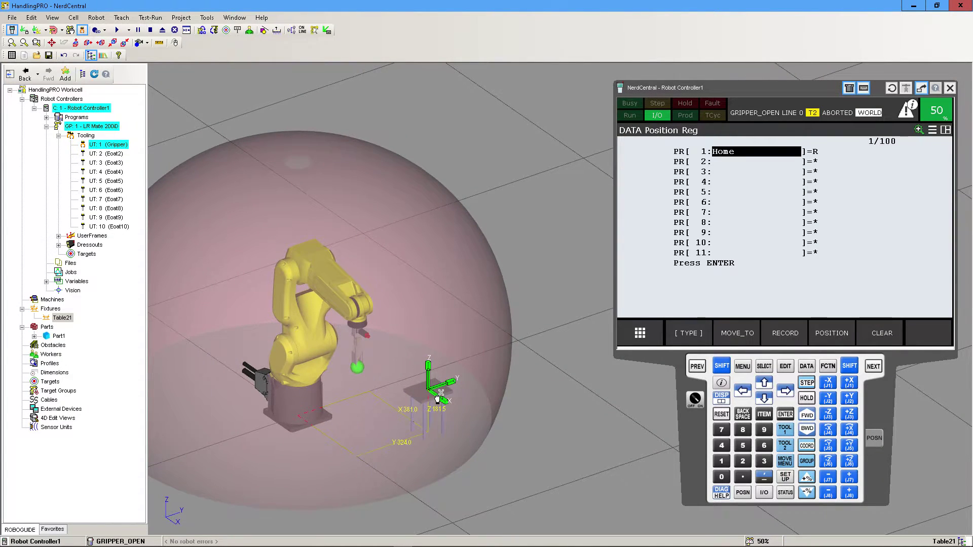
Hide the robot's work envelope and save the workcell
click(55, 35)
right_drag(454, 285, 389, 274)
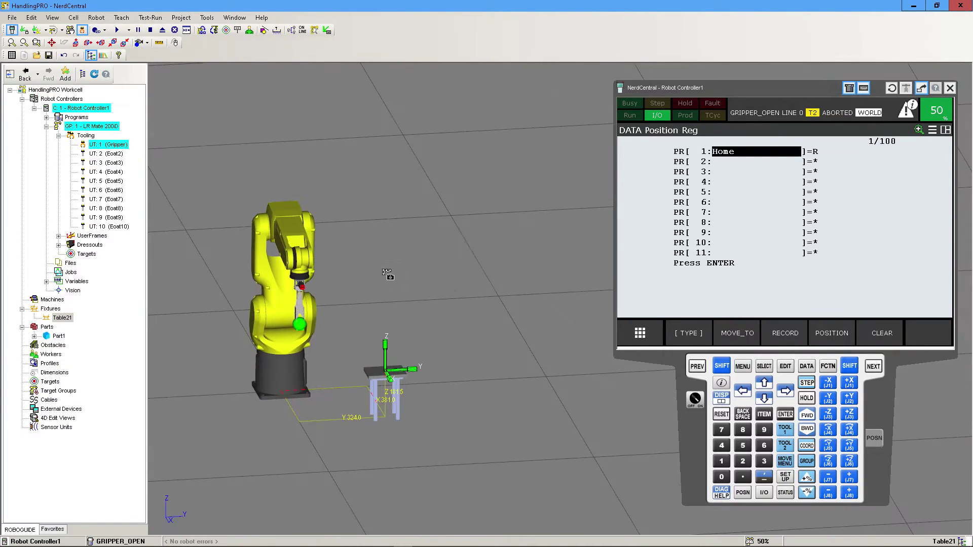
click(48, 54)
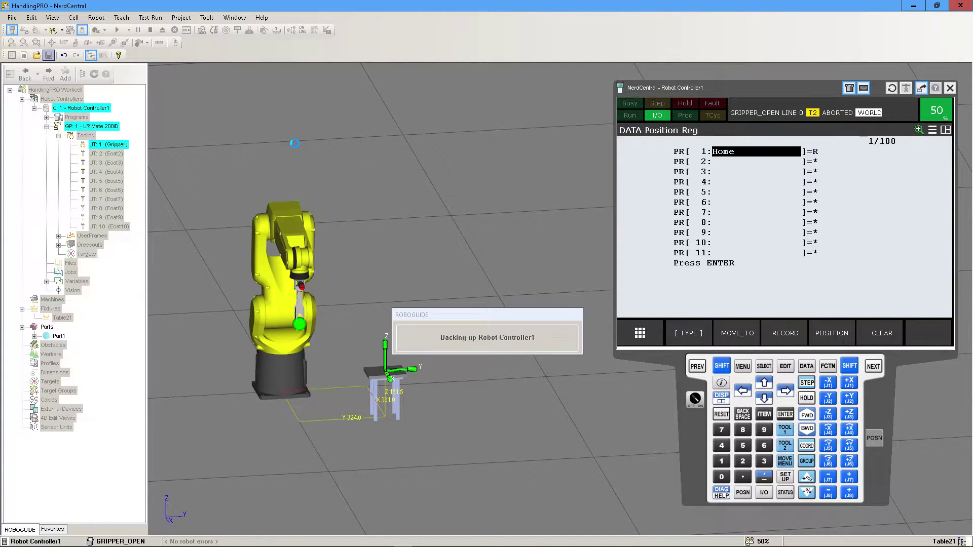
Dock all toolbars in a single row and move the teach pendant clear of the robot view
drag(7, 42, 335, 25)
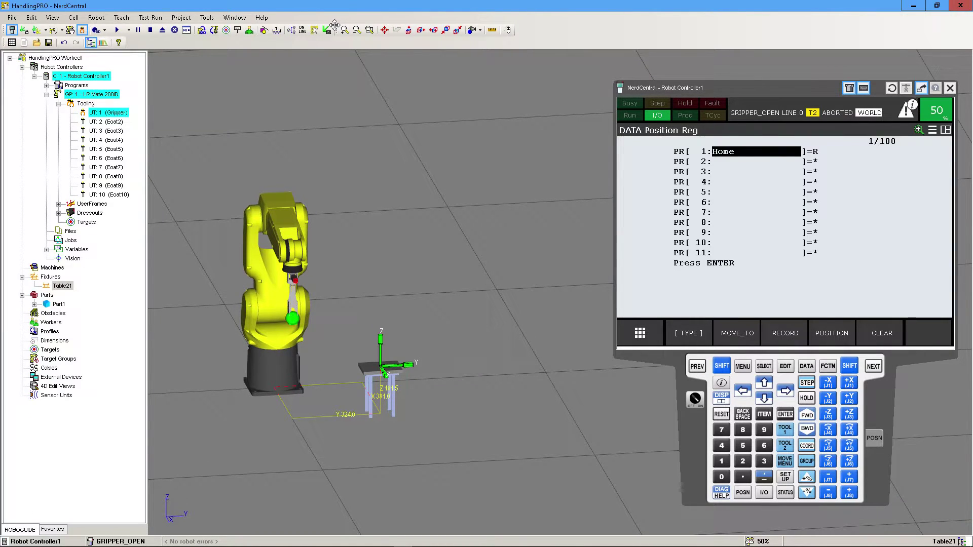
drag(4, 45, 517, 31)
drag(729, 89, 742, 70)
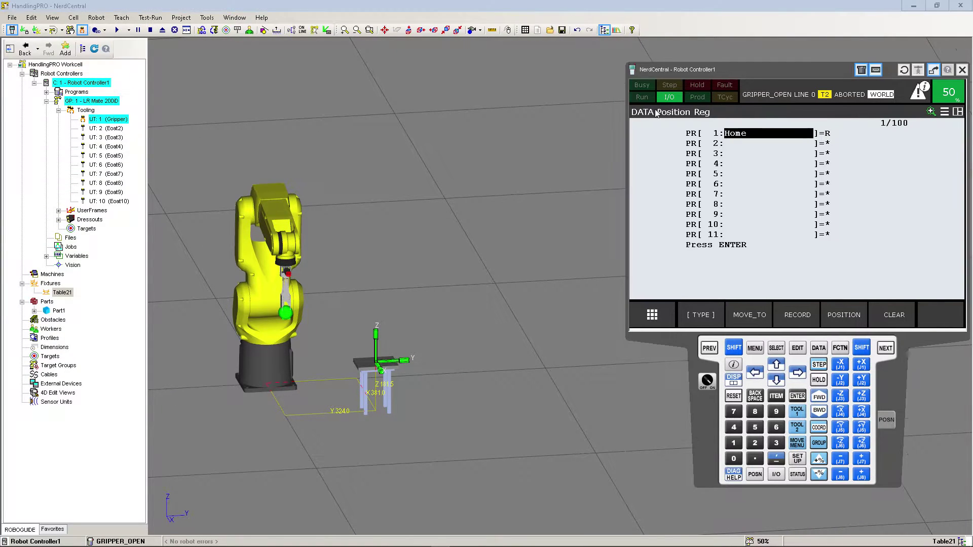
Assign Part1 to the Table21 fixture in its part settings and apply the change
right_drag(453, 267, 446, 344)
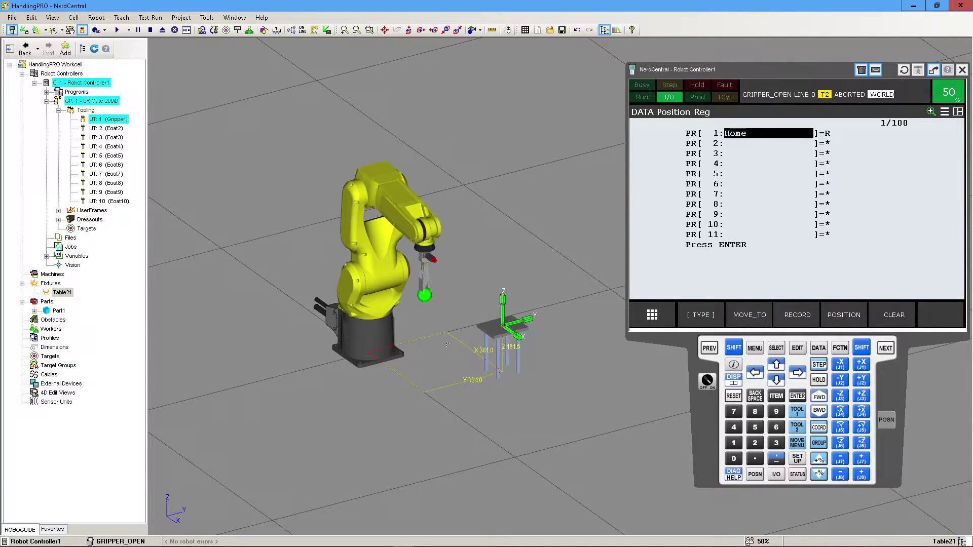
double_click(496, 329)
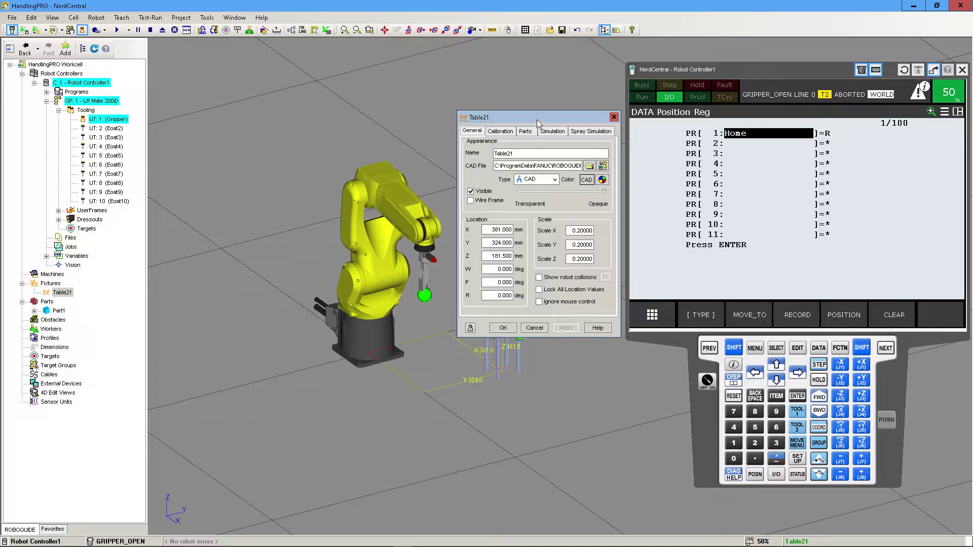
drag(537, 120, 303, 130)
click(294, 142)
click(248, 159)
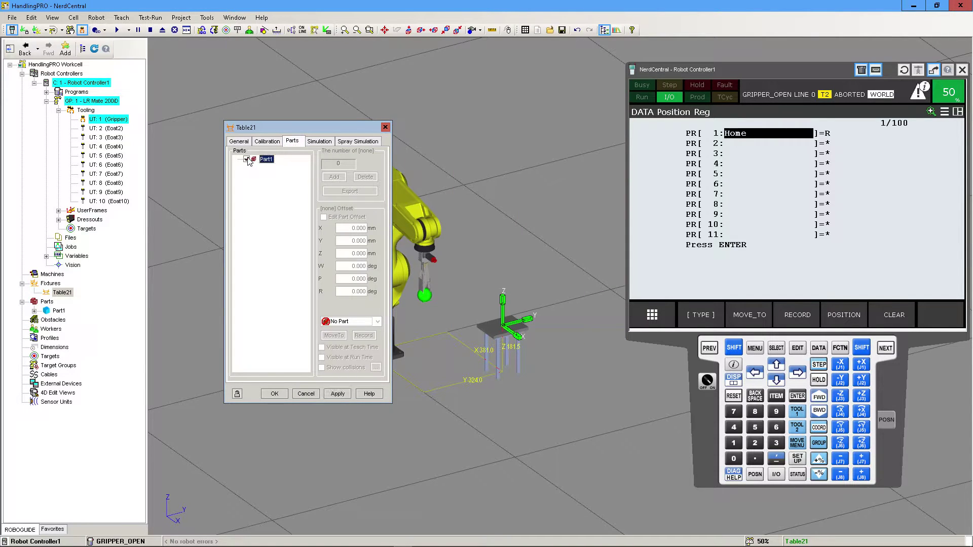
click(338, 394)
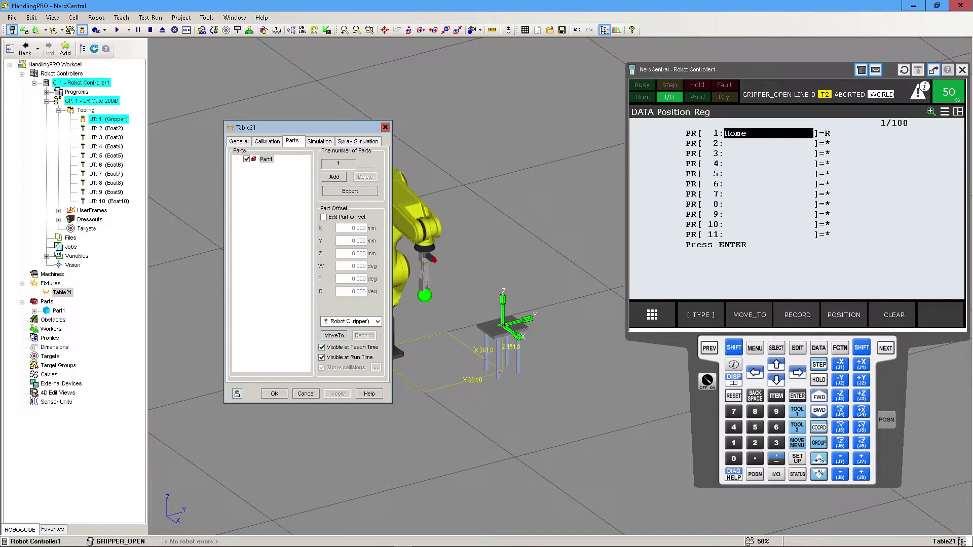
Enable part offset editing for Part1 on Table21, set its Z offset to 20 mm and apply it
scroll(504, 329, up, 5)
scroll(515, 306, up, 2)
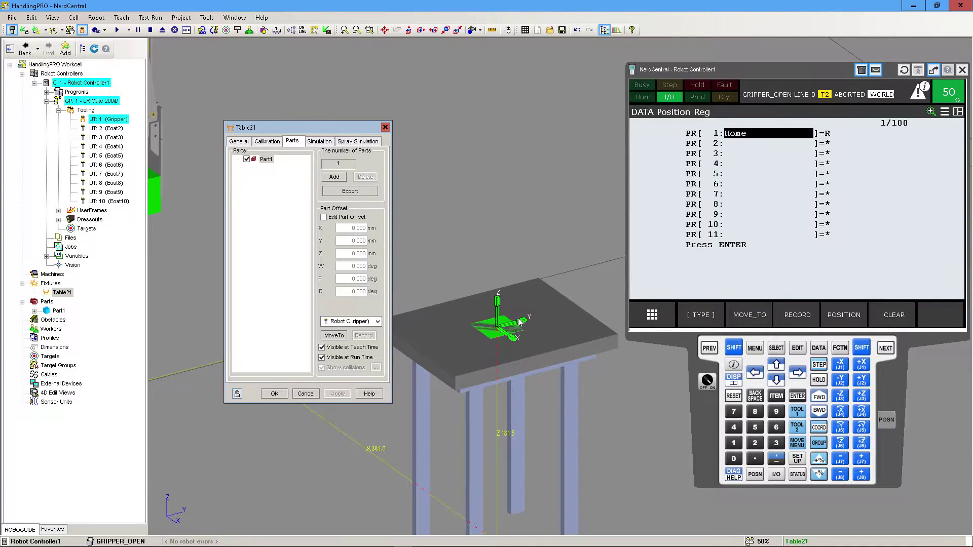
click(334, 218)
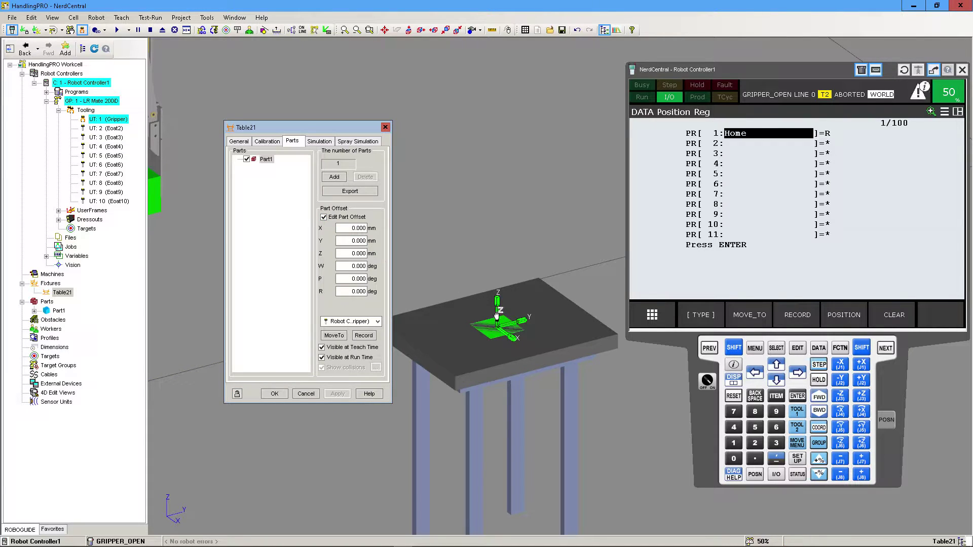
drag(496, 317, 497, 276)
double_click(347, 254)
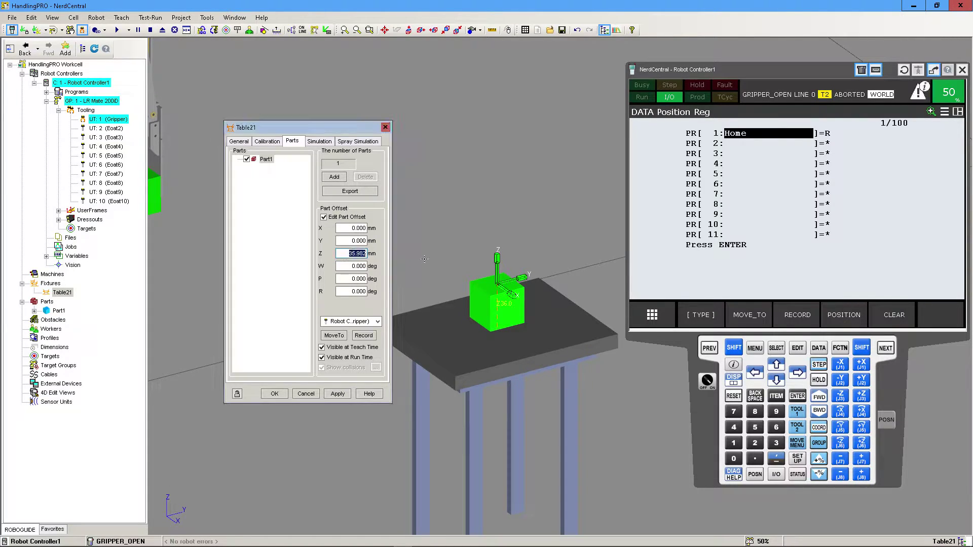
click(338, 394)
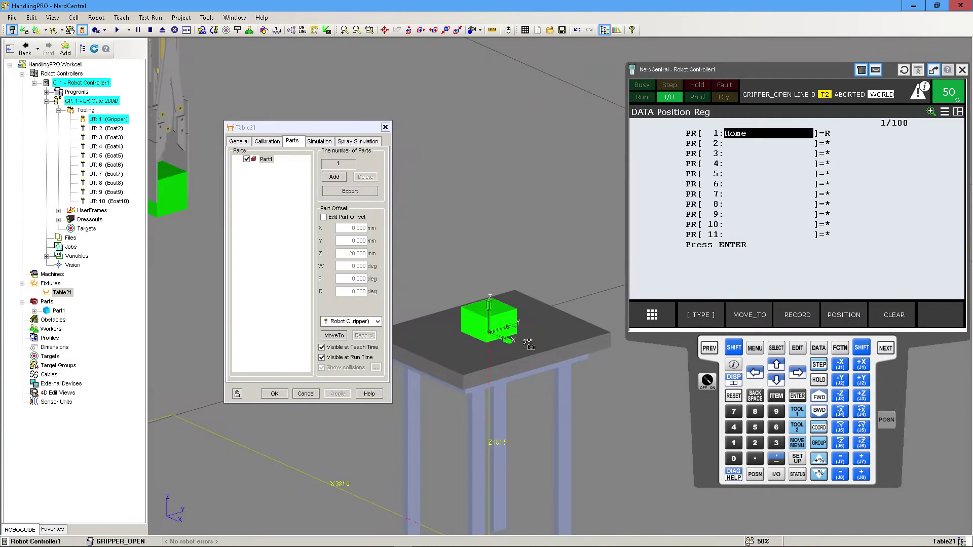
drag(492, 318, 494, 296)
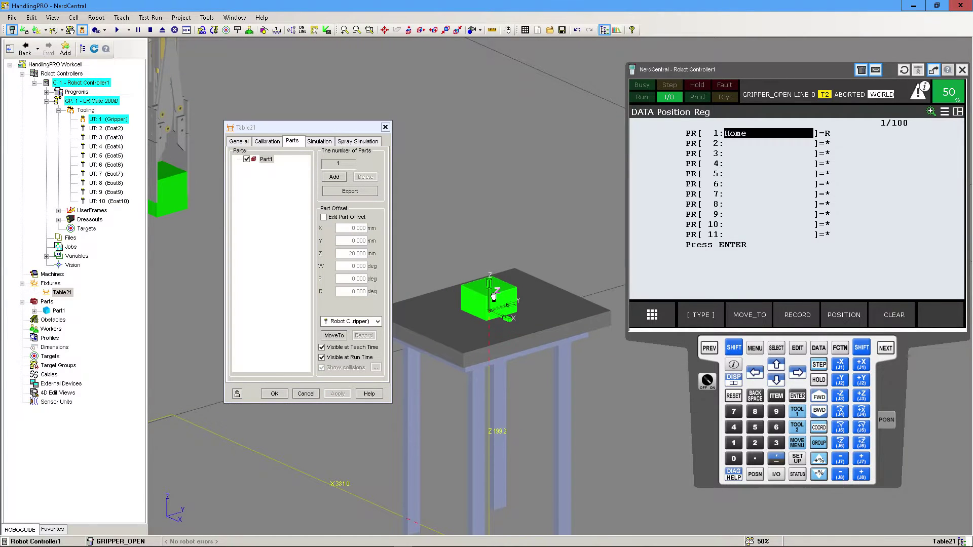
click(310, 394)
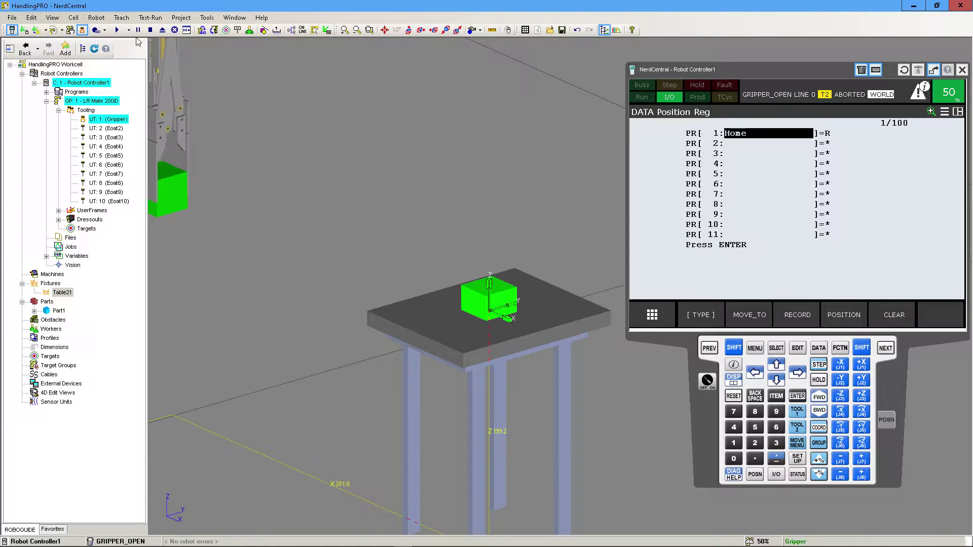
click(577, 29)
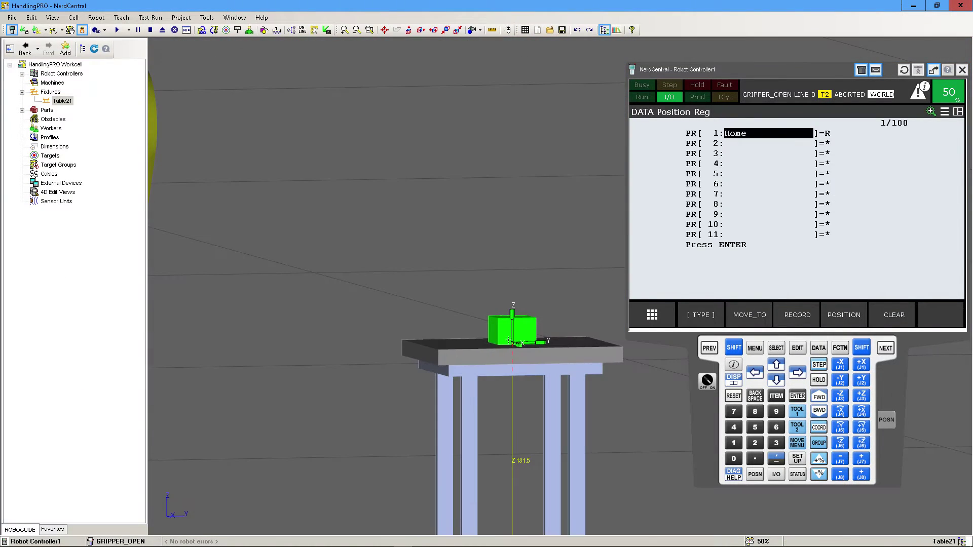
Examine Part1's size settings and Table21's part settings without changing anything
double_click(509, 340)
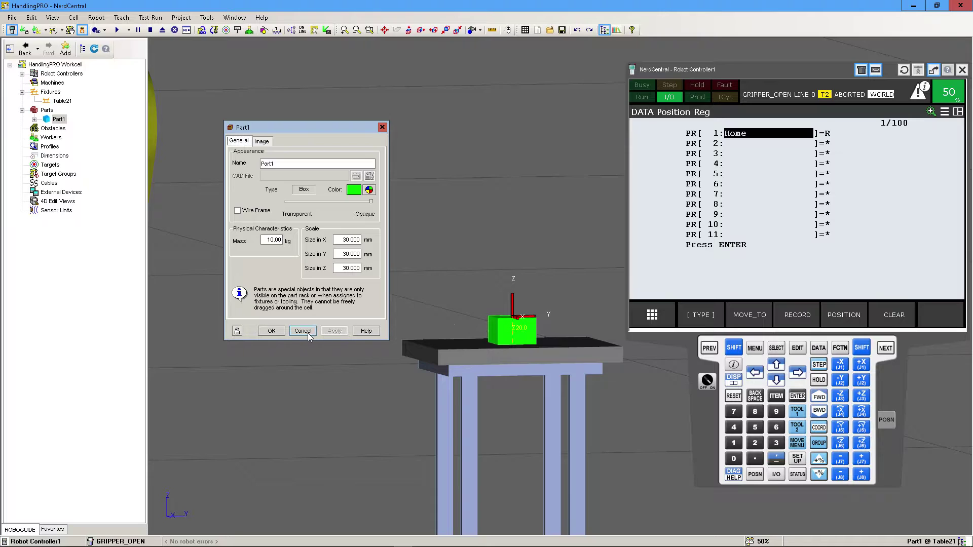
click(307, 332)
click(500, 358)
double_click(501, 358)
click(325, 394)
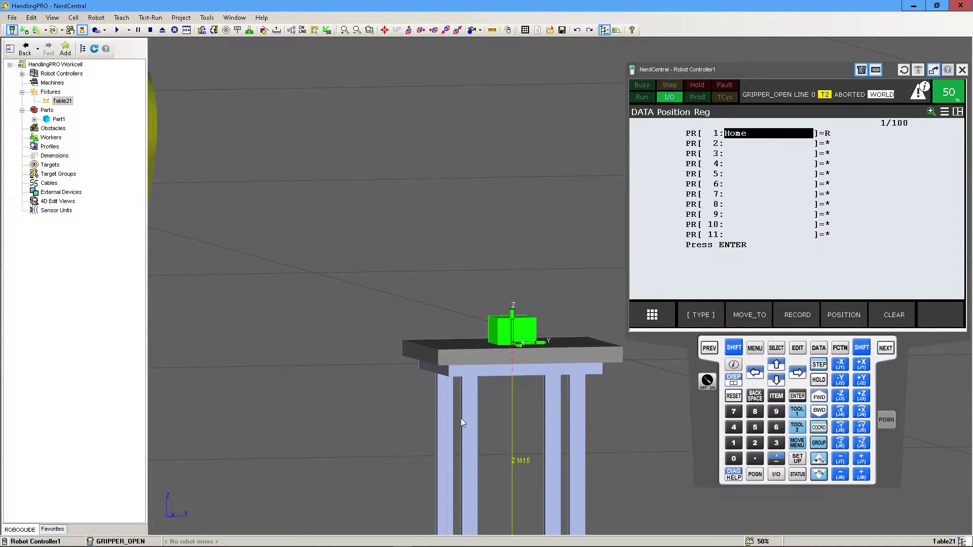
double_click(518, 333)
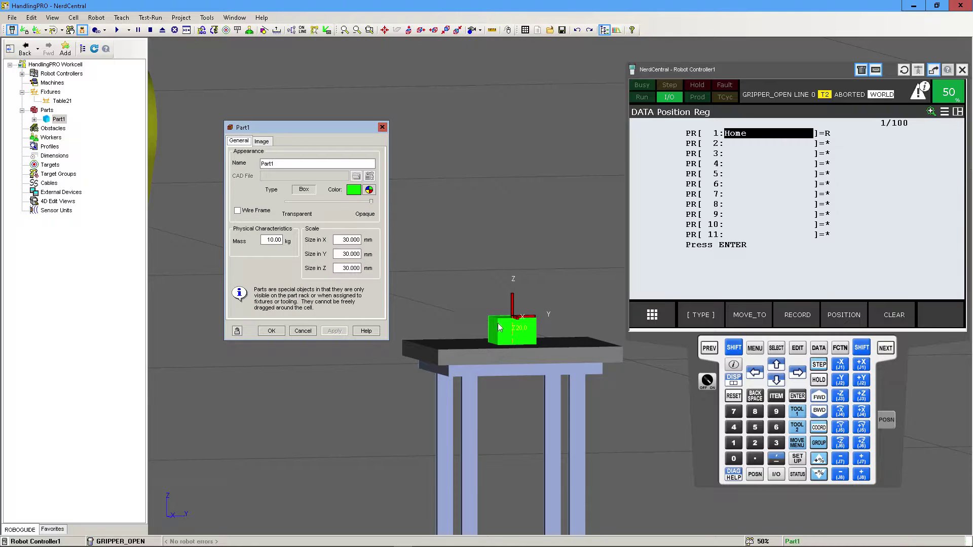
double_click(344, 240)
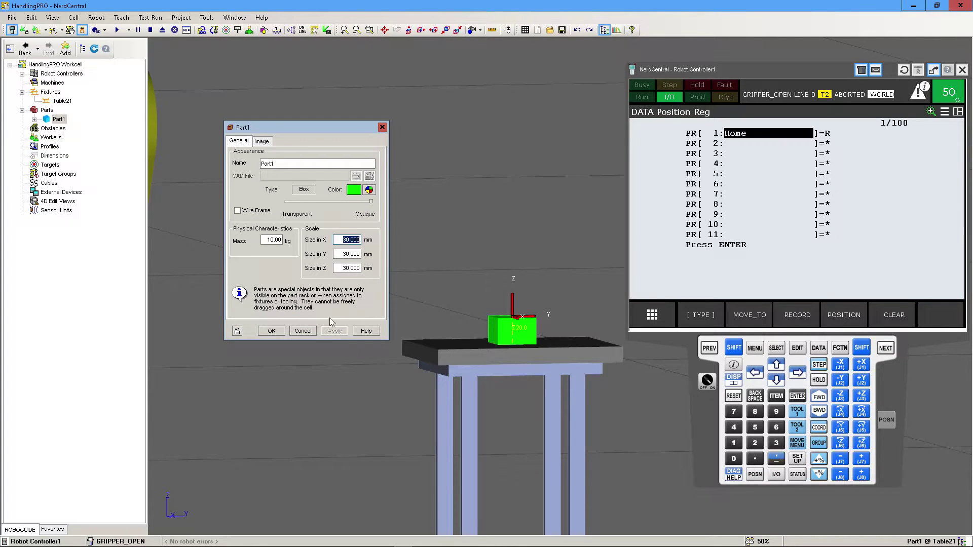
click(296, 332)
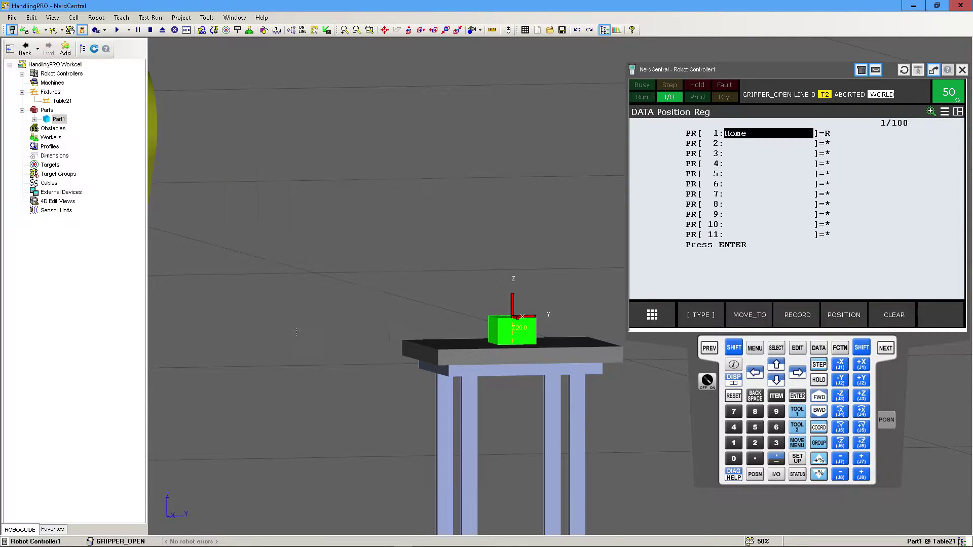
double_click(507, 329)
click(313, 331)
Set Part1's Z offset on Table21 to 30 mm, apply it and close the table's properties
double_click(479, 358)
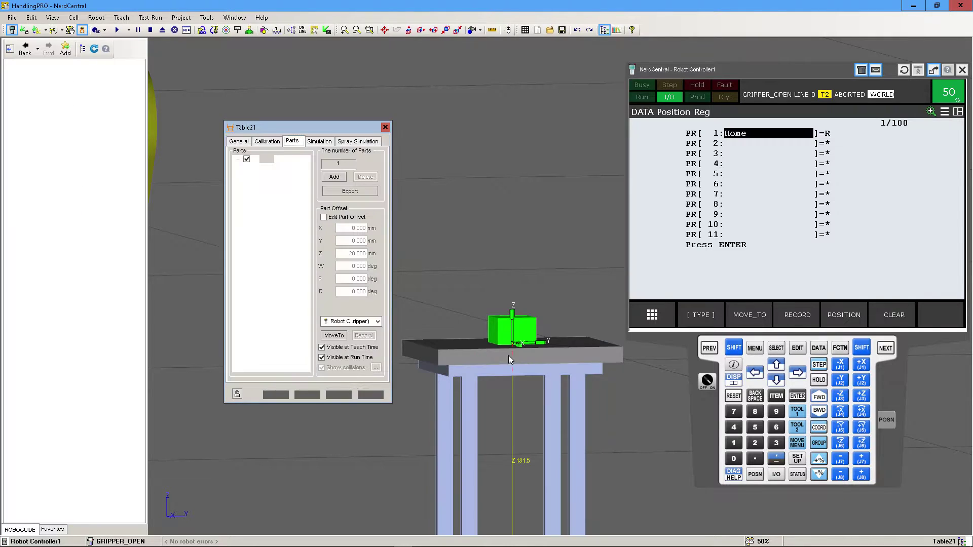
click(341, 218)
double_click(350, 253)
text(20)
double_click(358, 253)
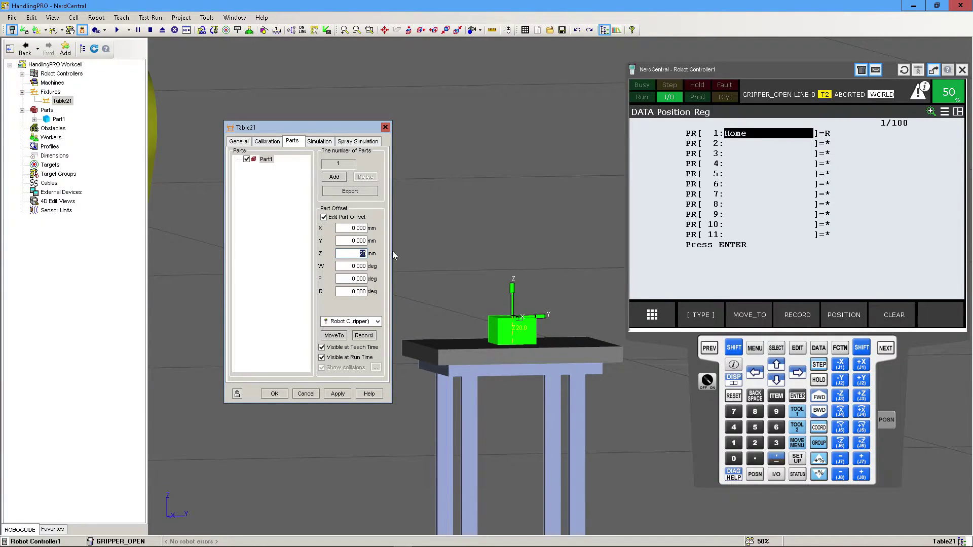
text(30)
click(337, 394)
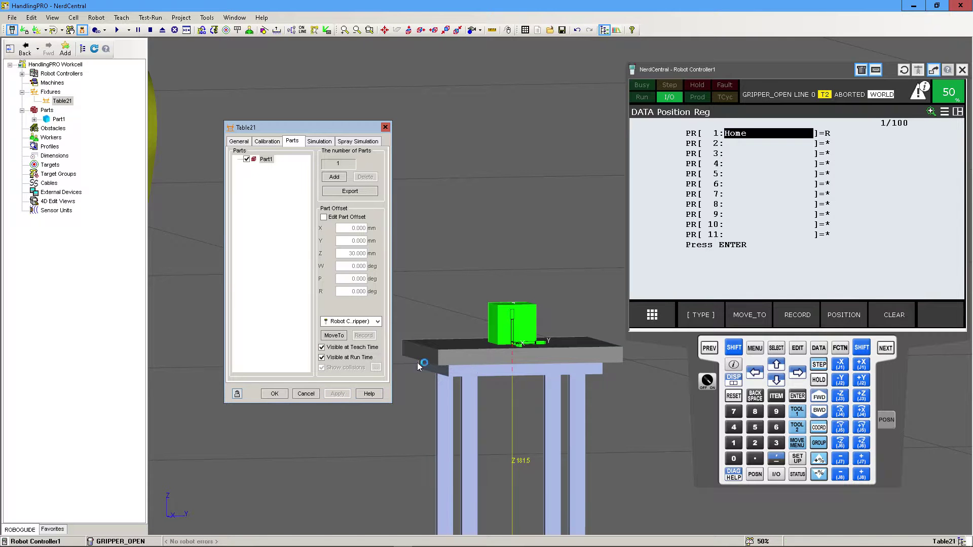
click(277, 396)
Save the workcell with the repositioned part
right_drag(534, 373, 458, 397)
right_drag(578, 374, 443, 419)
scroll(373, 379, down, 4)
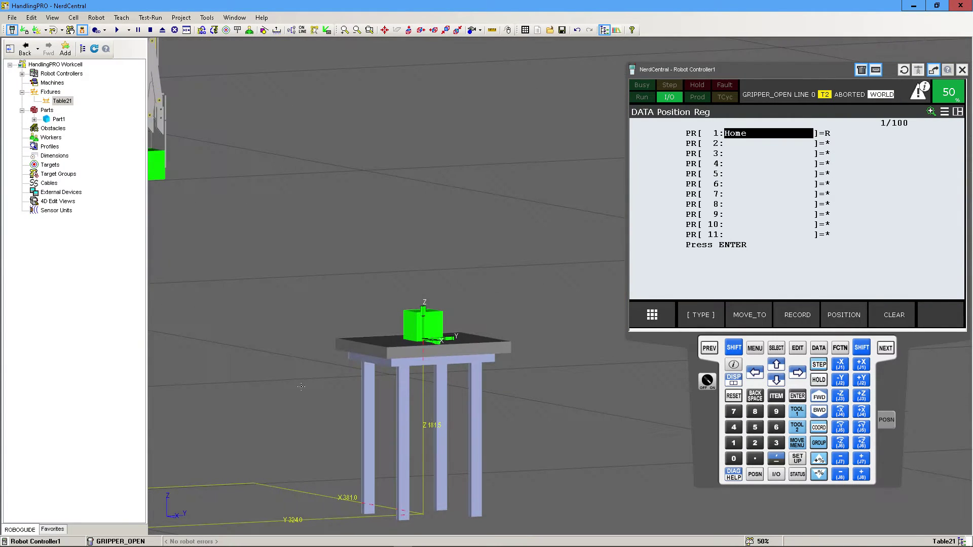
click(562, 30)
click(577, 30)
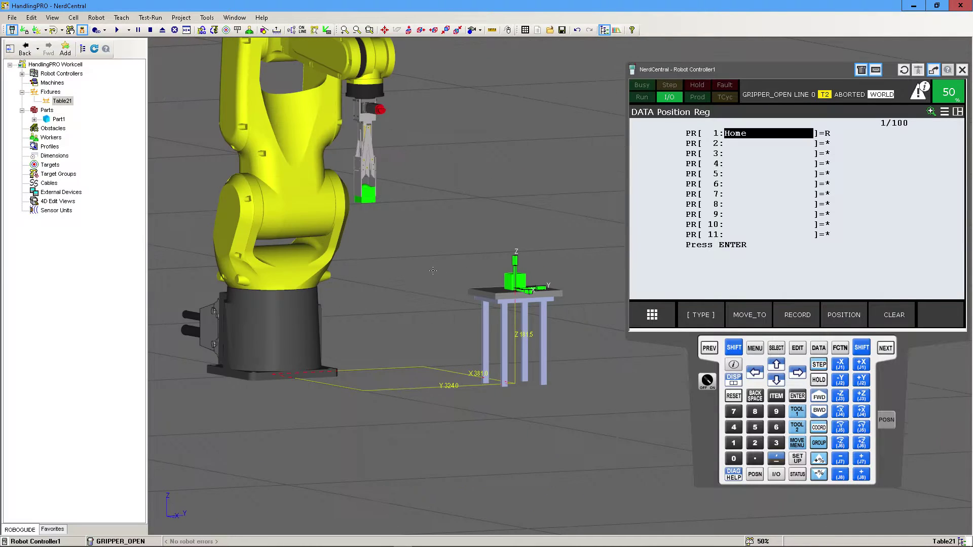
right_drag(451, 300, 381, 378)
right_drag(475, 319, 348, 336)
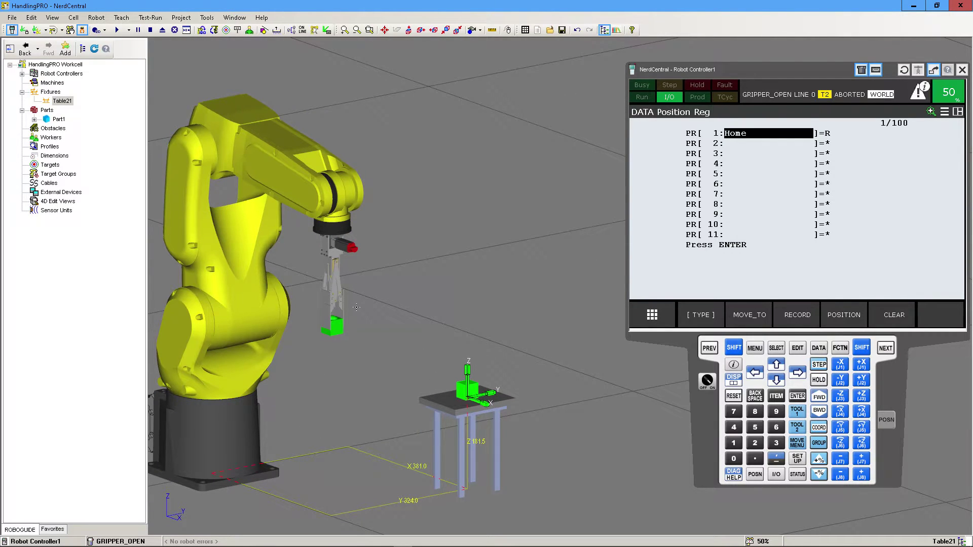
right_drag(377, 346, 565, 384)
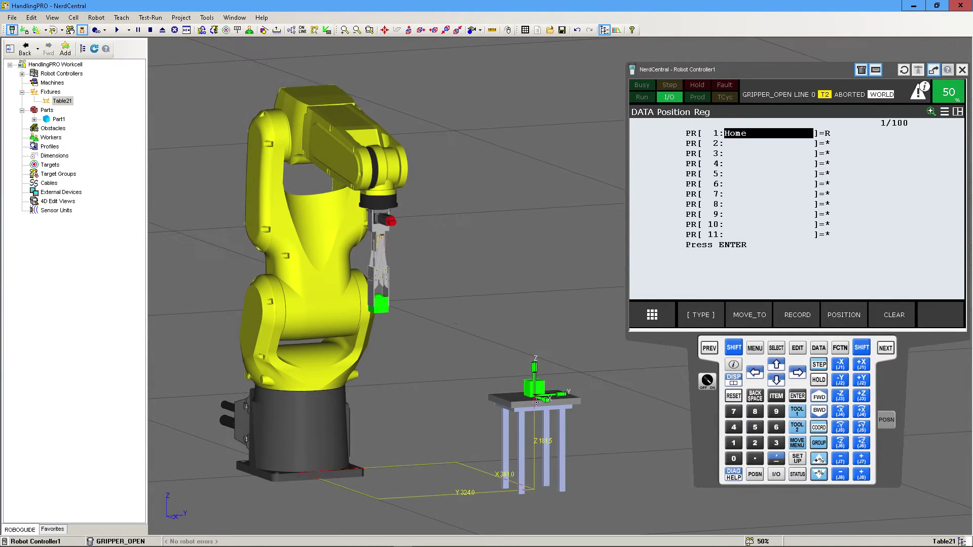
right_drag(390, 375, 450, 370)
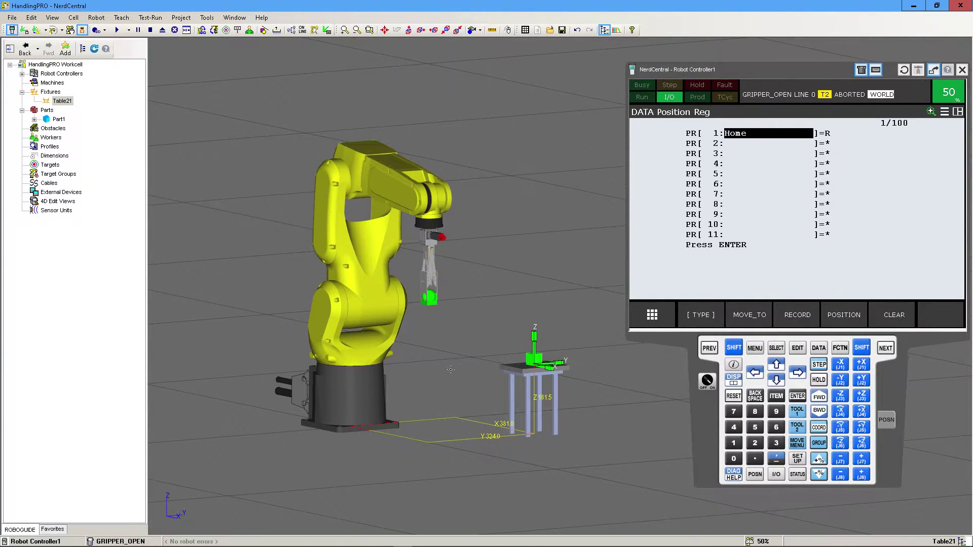
Add a second fixture, table05, from the table category of the CAD library
right_click(52, 93)
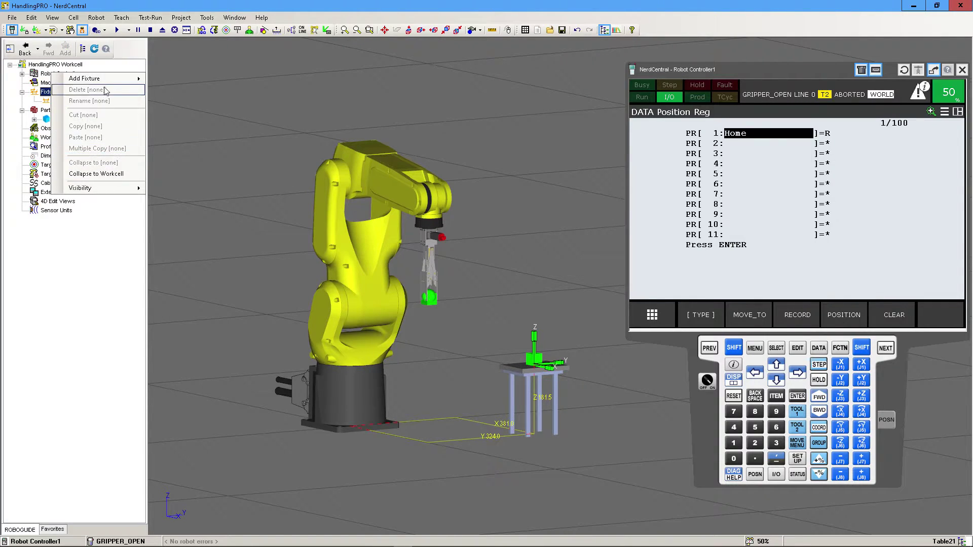
mouse_move(104, 79)
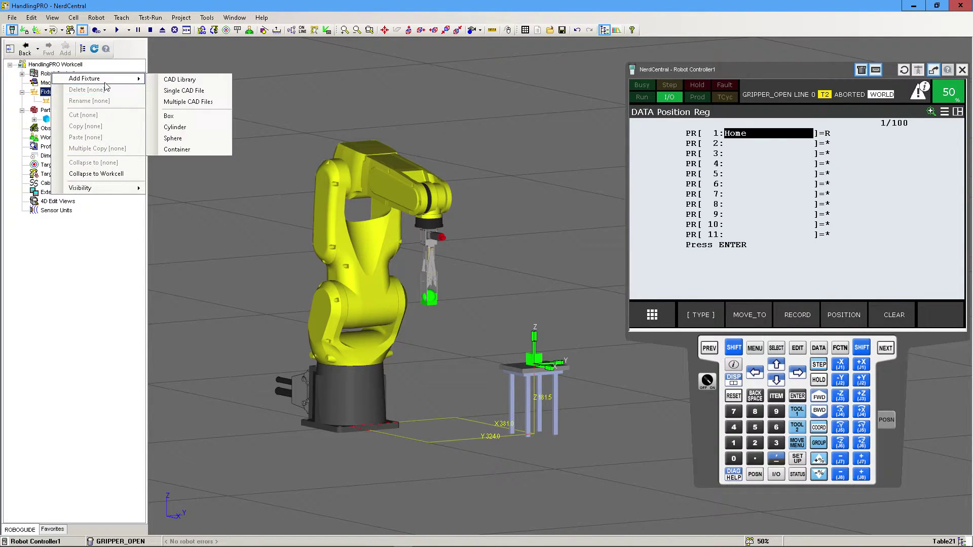
click(186, 84)
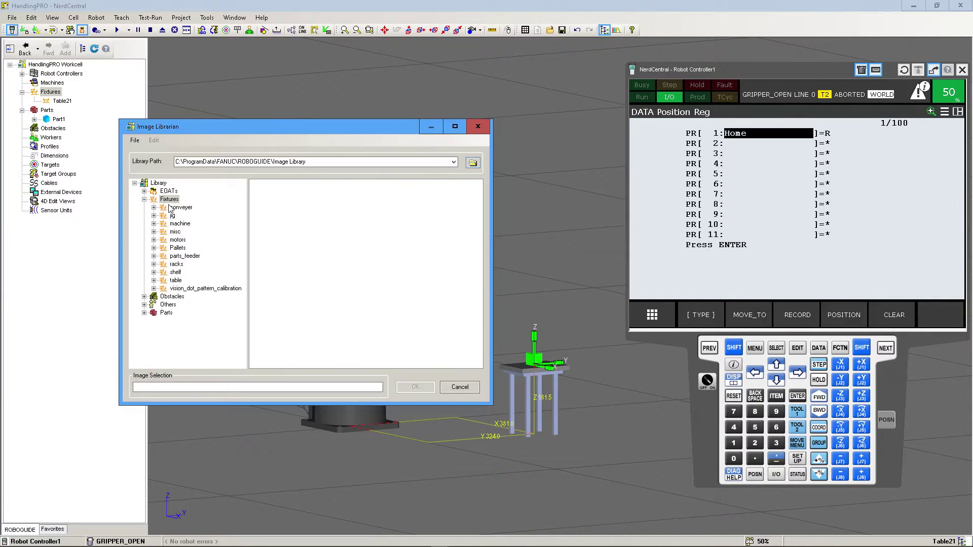
double_click(177, 273)
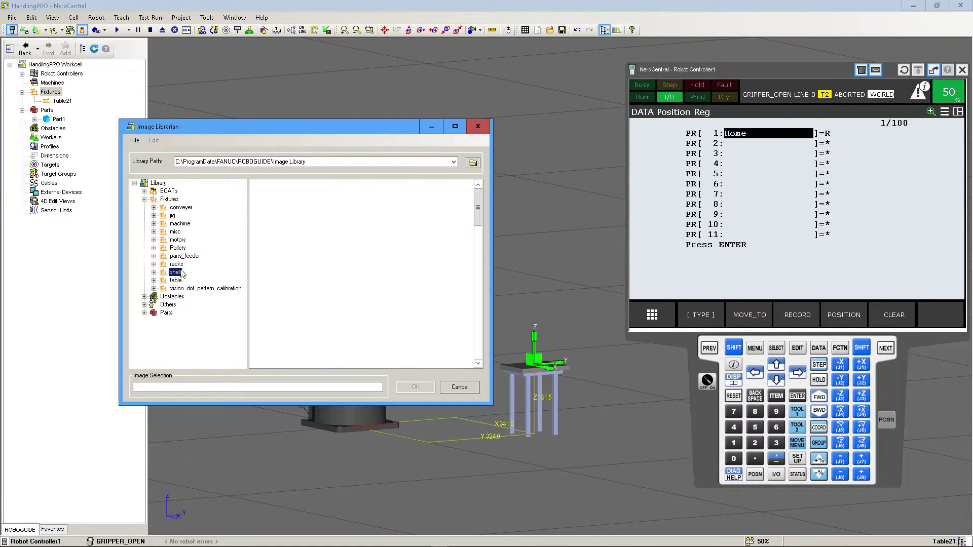
scroll(192, 302, down, 2)
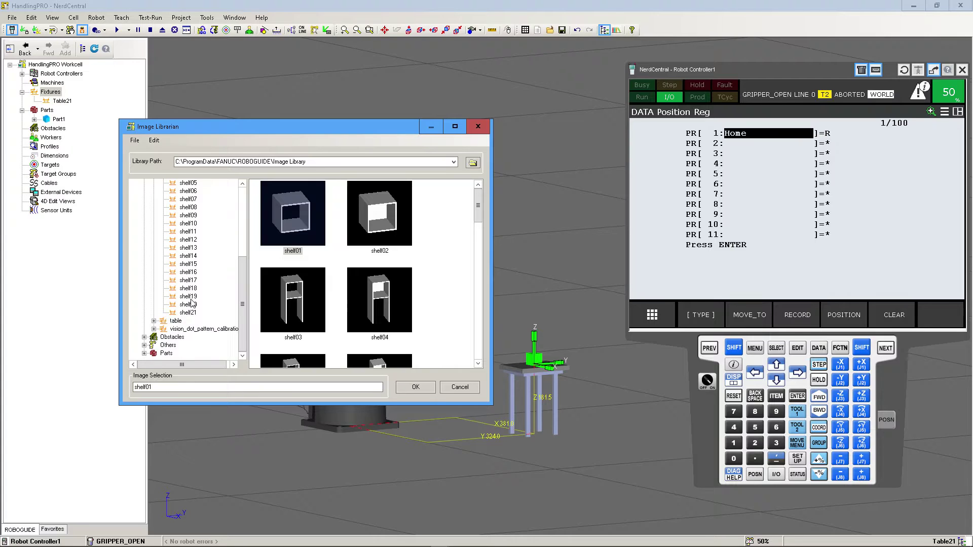
double_click(178, 328)
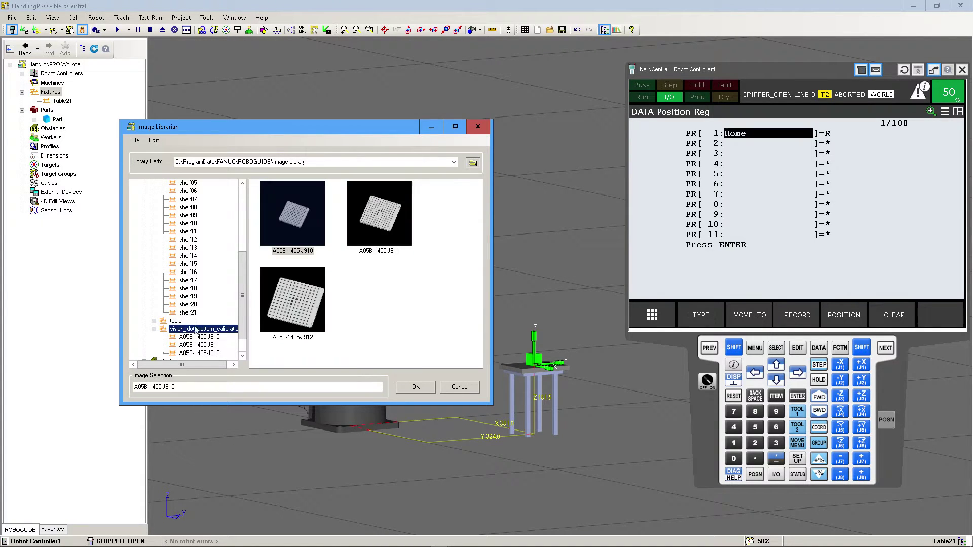
scroll(208, 339, down, 1)
double_click(176, 297)
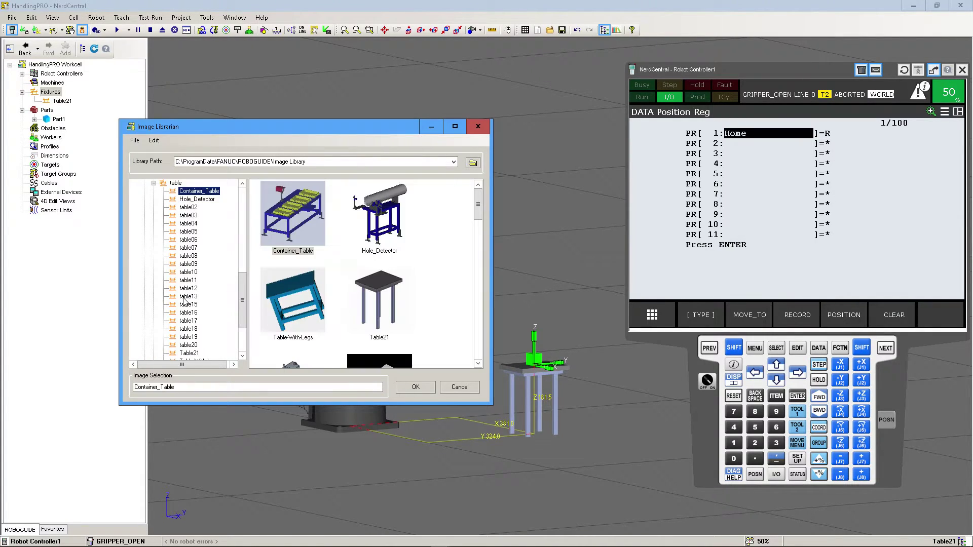
scroll(320, 304, down, 3)
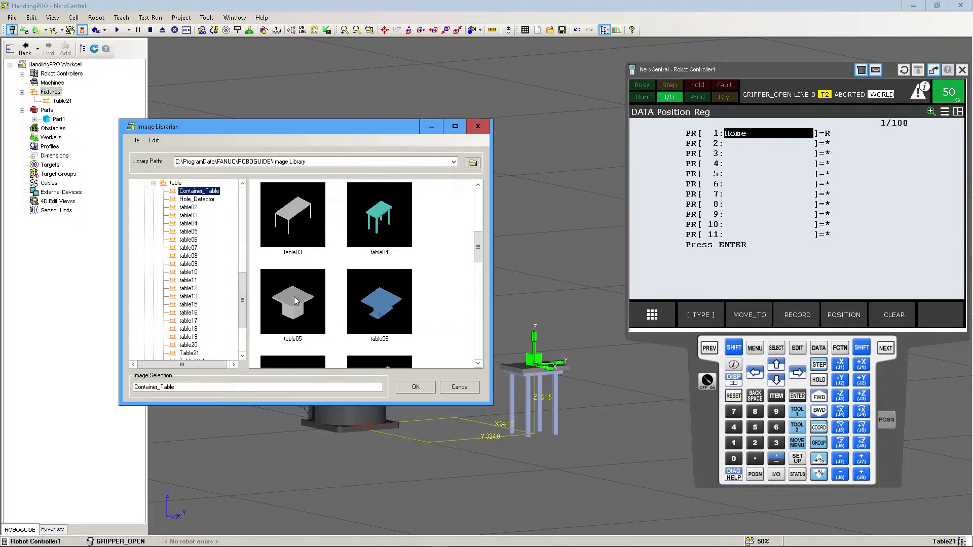
click(296, 296)
click(416, 386)
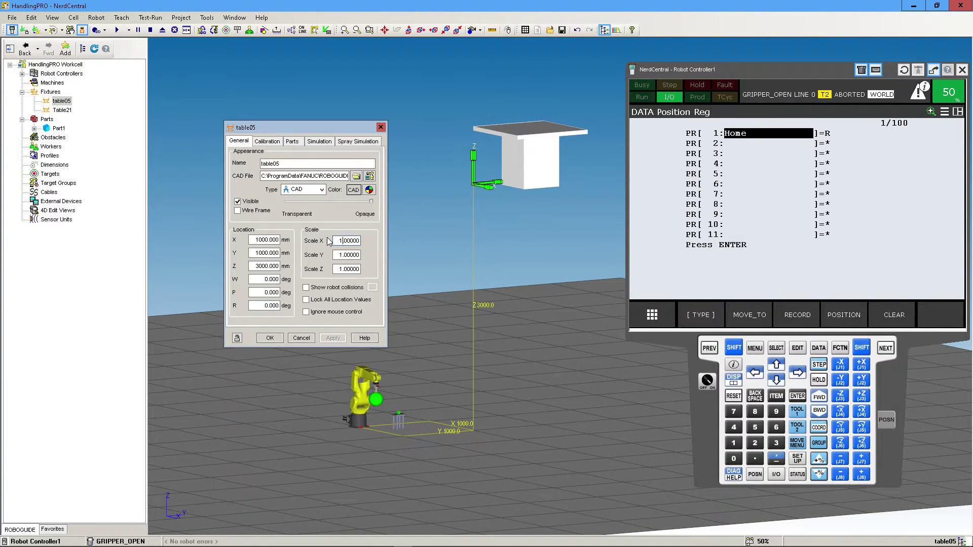
Scale table05 to 0.2 in X, Y and Z and apply the change
double_click(336, 240)
text(0.2)
double_click(362, 255)
text(2)
click(334, 338)
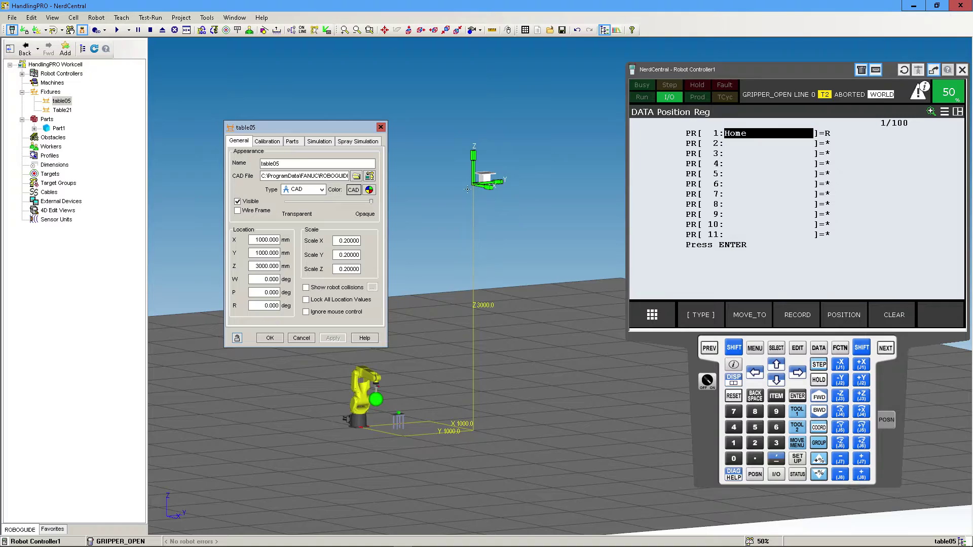
Set table05's Z location to 0 mm and apply it so the table stands on the floor
scroll(467, 189, up, 5)
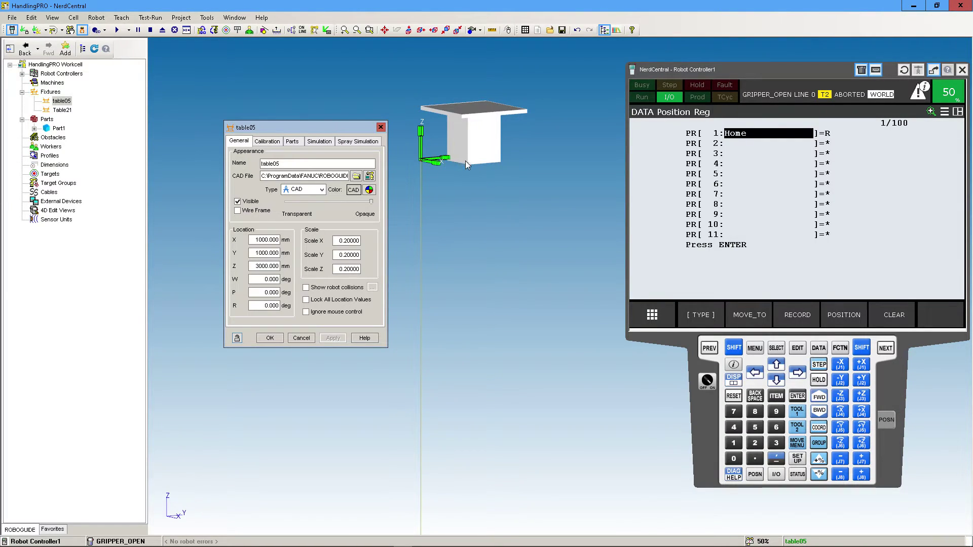
double_click(274, 267)
text(0)
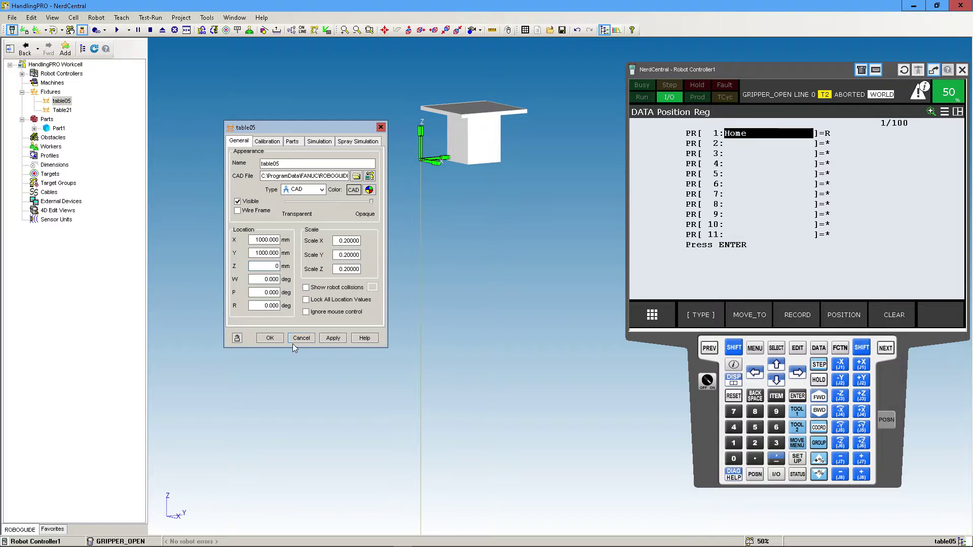
click(333, 338)
Move table05 to the side of the robot opposite Table21, to about X 100 mm and Y -745 mm
scroll(516, 412, down, 5)
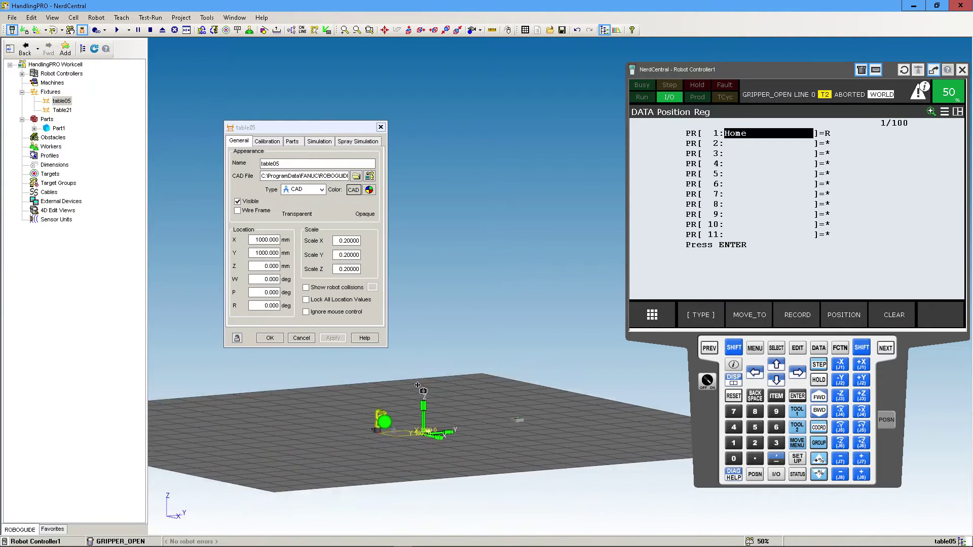
scroll(516, 411, up, 5)
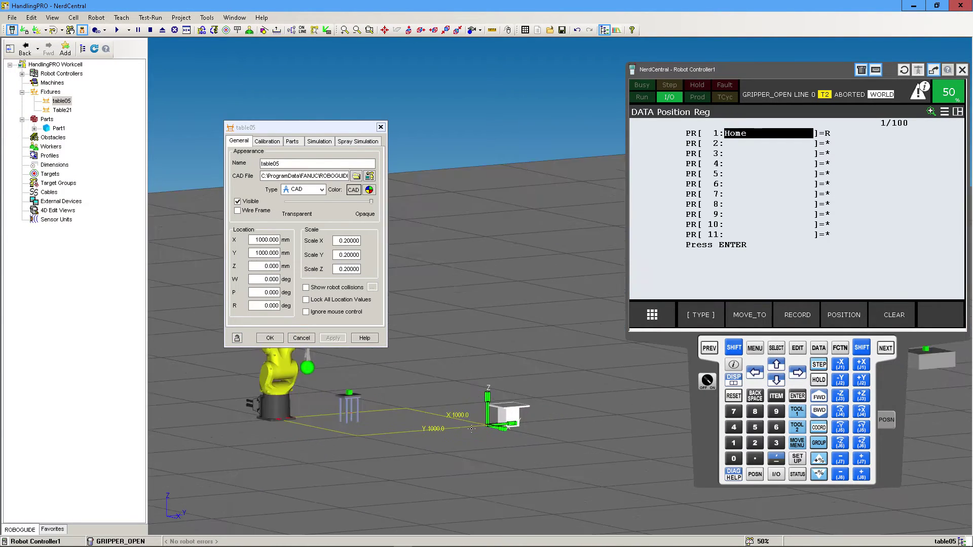
drag(504, 428, 277, 455)
right_drag(278, 455, 454, 441)
drag(482, 435, 344, 440)
right_drag(344, 440, 304, 431)
ctrl+right_drag(461, 403, 366, 421)
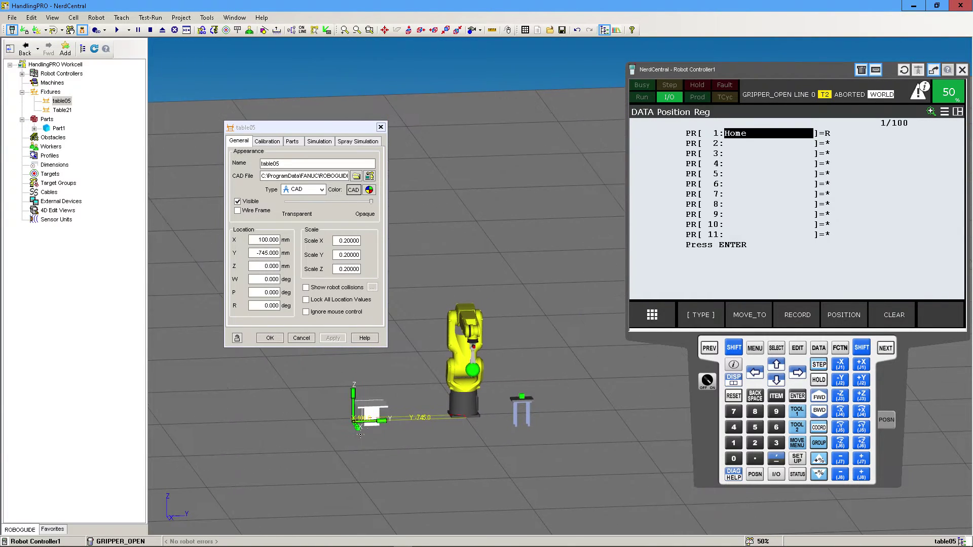
Move table05 closer to the robot, to about X 239 mm and Y -410 mm, and accept its properties
scroll(366, 421, up, 3)
drag(365, 421, 427, 421)
right_drag(427, 421, 479, 405)
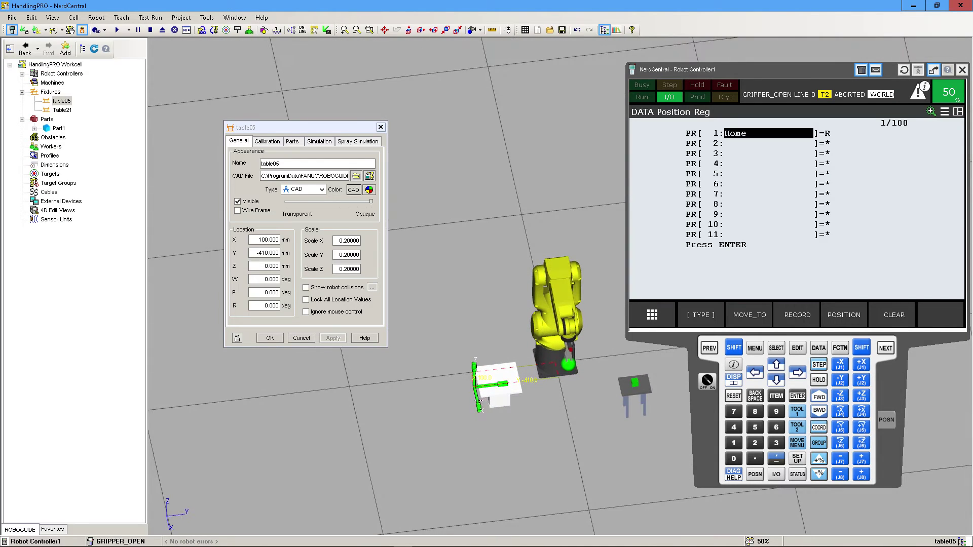
drag(478, 399, 483, 421)
scroll(552, 425, up, 3)
right_drag(553, 426, 388, 352)
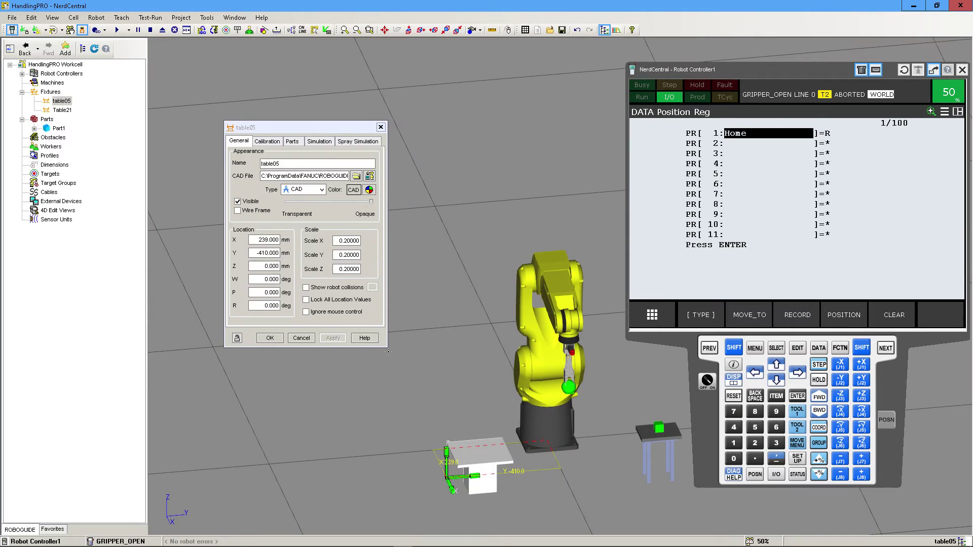
click(270, 338)
Reopen table05's properties and assign Part1 to the table
right_drag(528, 427, 363, 404)
double_click(363, 405)
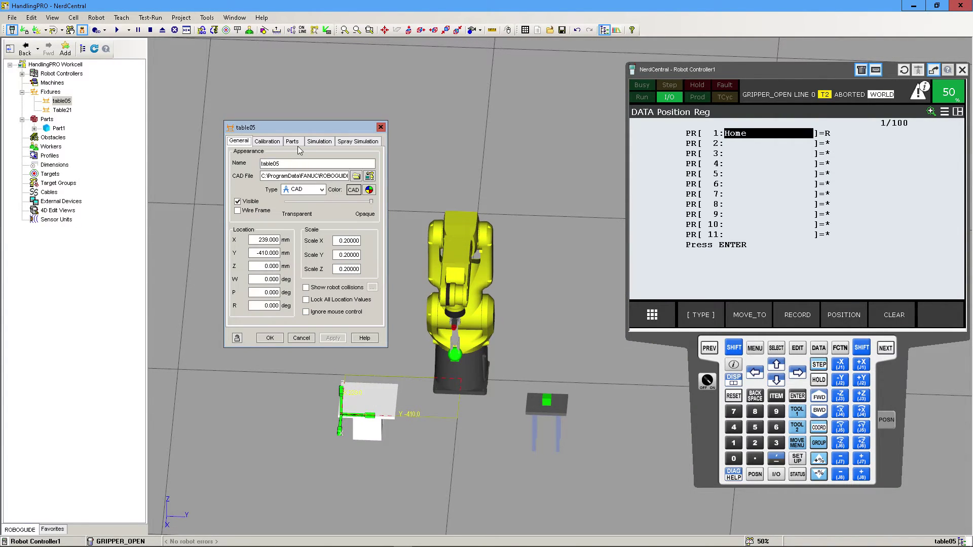
click(293, 143)
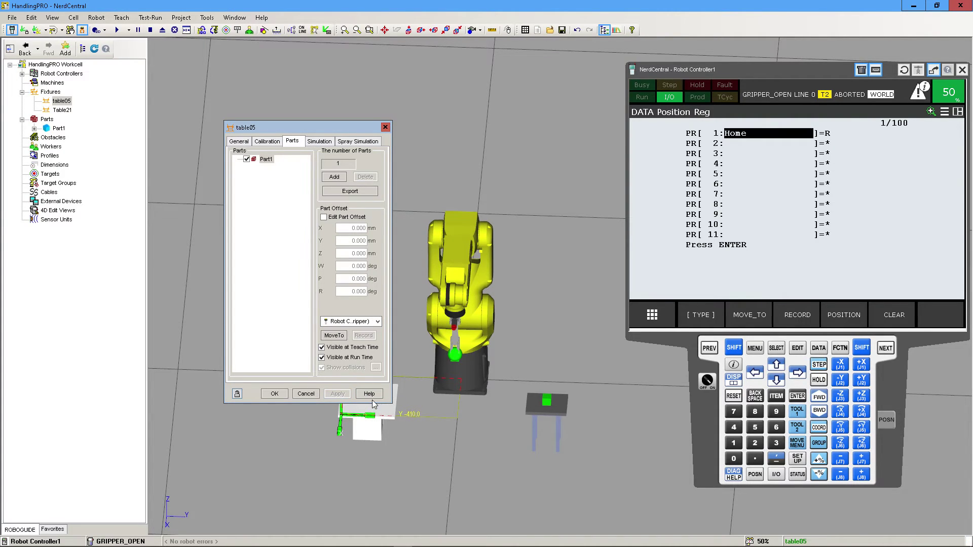
drag(314, 131, 231, 124)
Enable part offset editing and move Part1 above table05's top, to about X 102, Y 88 and Z 206 mm
click(241, 209)
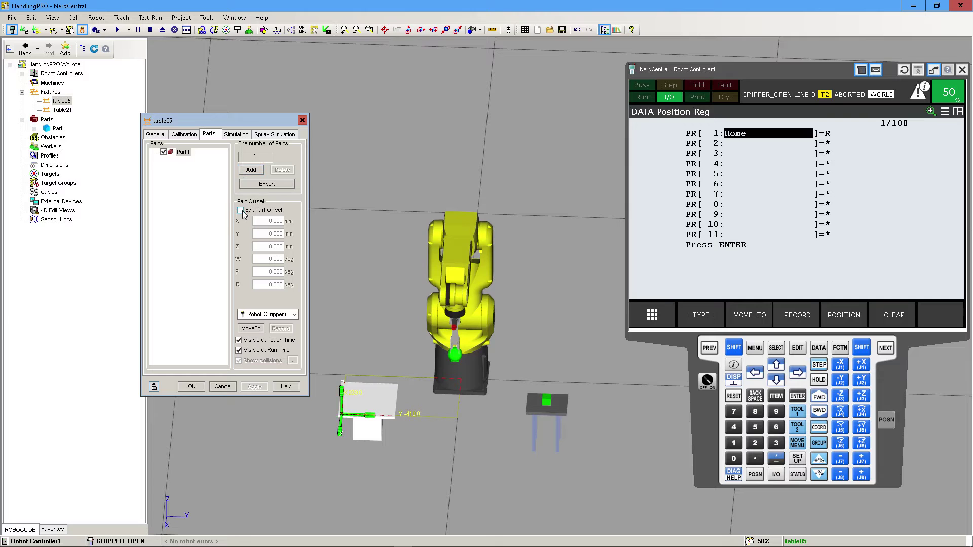
right_drag(350, 314, 389, 272)
drag(340, 409, 356, 353)
right_drag(345, 411, 394, 379)
scroll(344, 396, up, 4)
drag(353, 333, 418, 344)
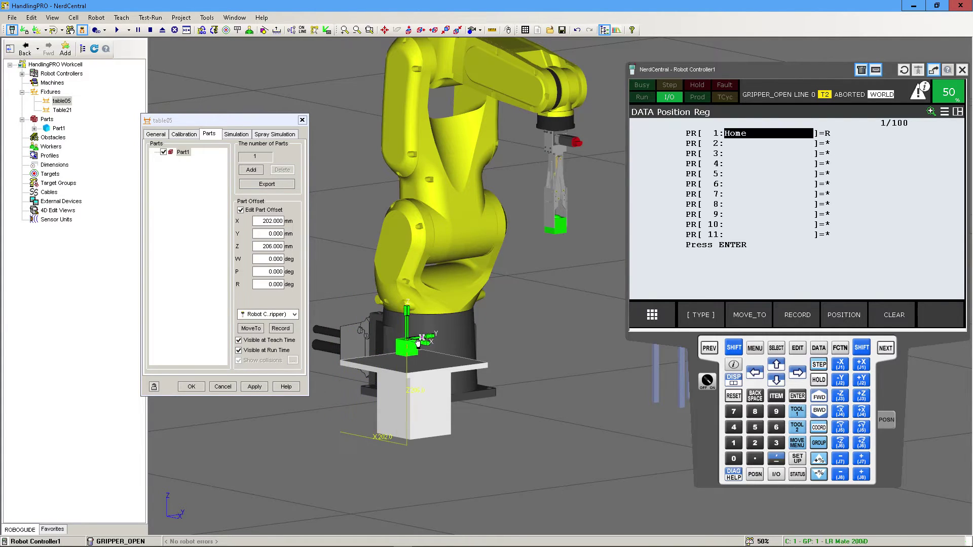
right_drag(418, 344, 378, 349)
drag(419, 340, 465, 339)
right_drag(449, 366, 563, 353)
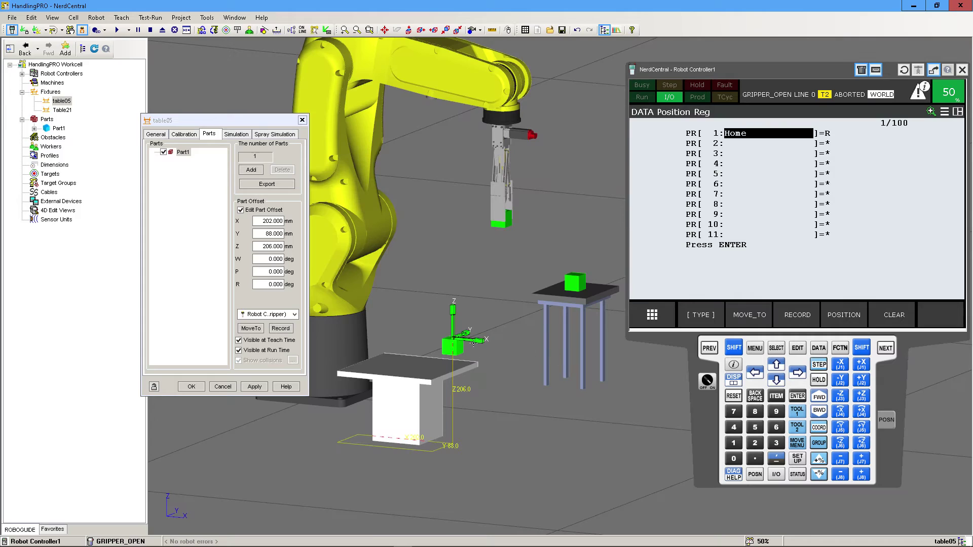
drag(473, 345, 421, 336)
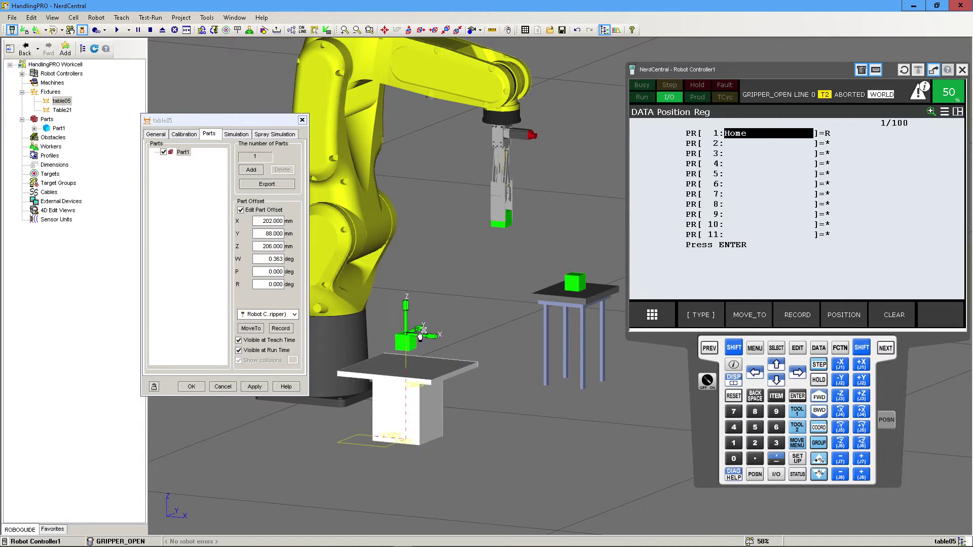
Reset Part1's W rotation offset to 0 degrees and apply the part offset
click(262, 259)
text(0)
click(256, 388)
right_drag(451, 359, 366, 367)
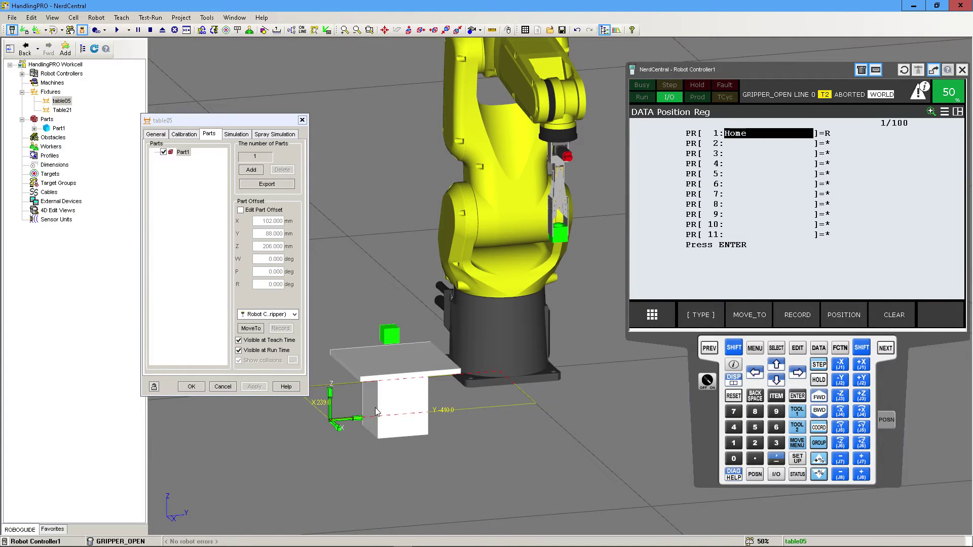
scroll(400, 434, down, 3)
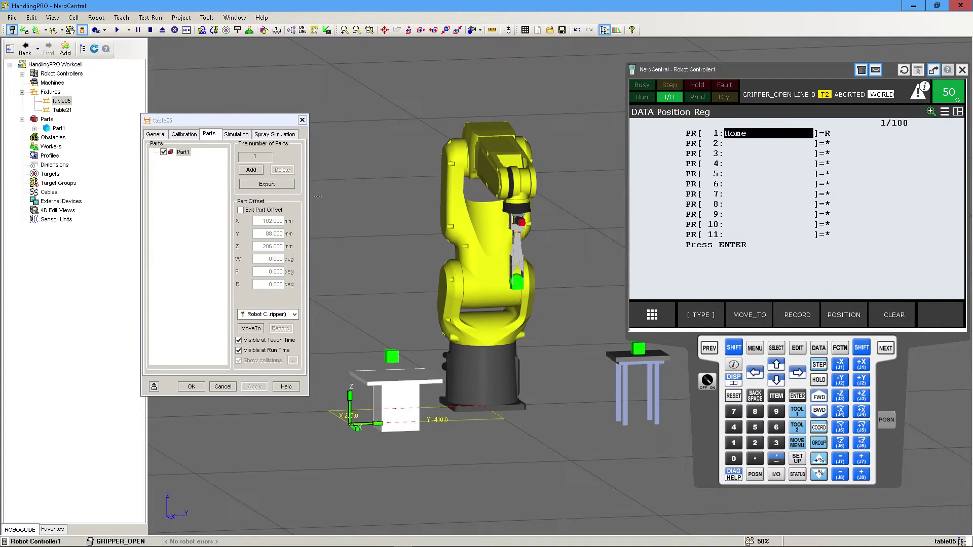
Measure the distance from the upper corner of table05's base to the foot of Table21
click(491, 30)
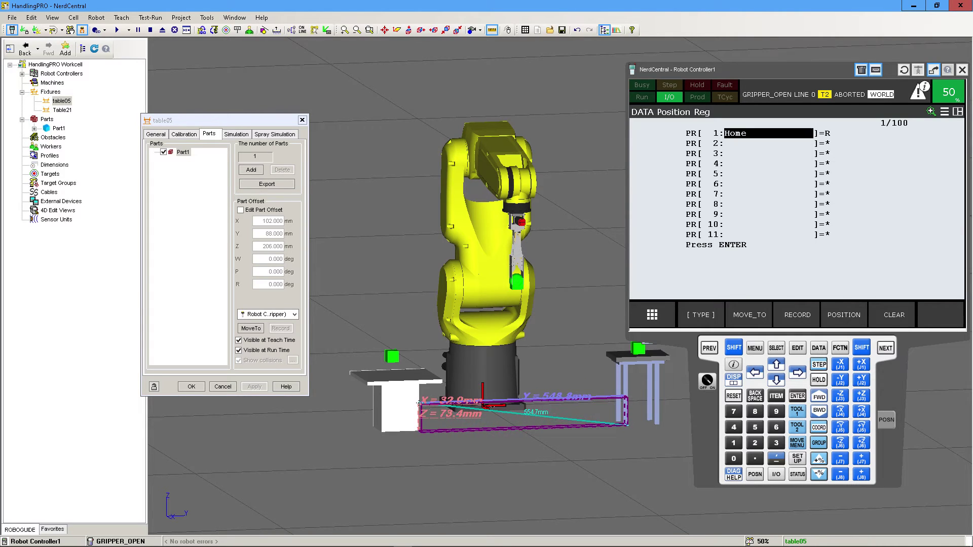
scroll(422, 433, up, 5)
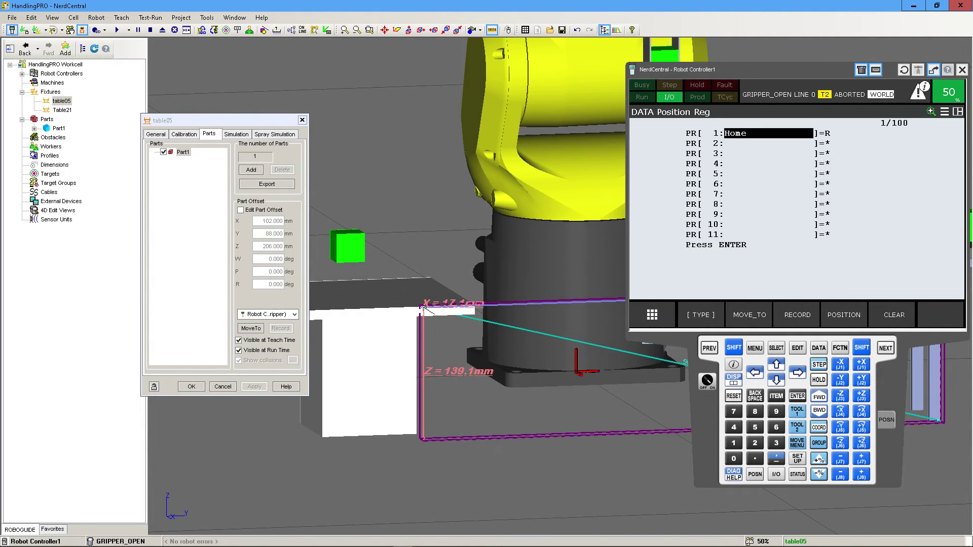
scroll(424, 308, down, 4)
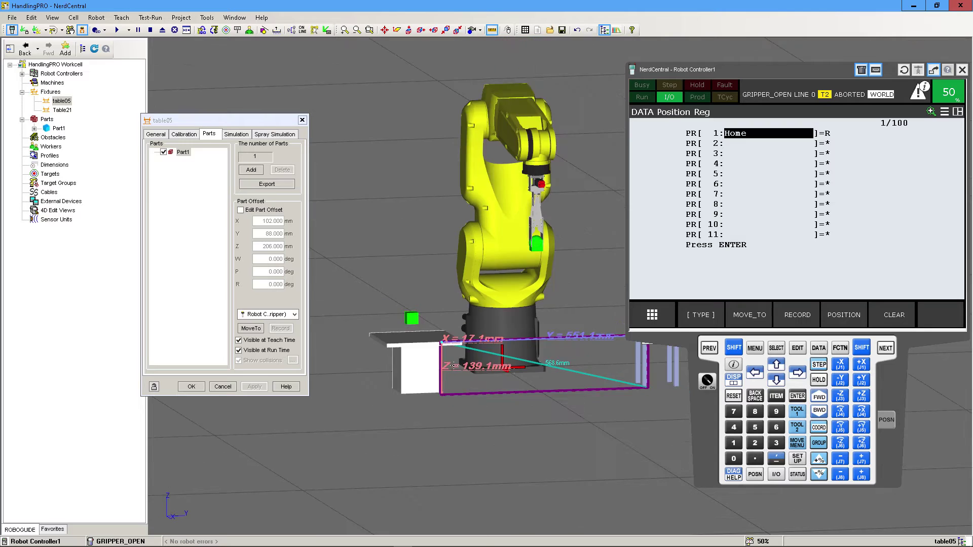
middle_drag(461, 363, 405, 381)
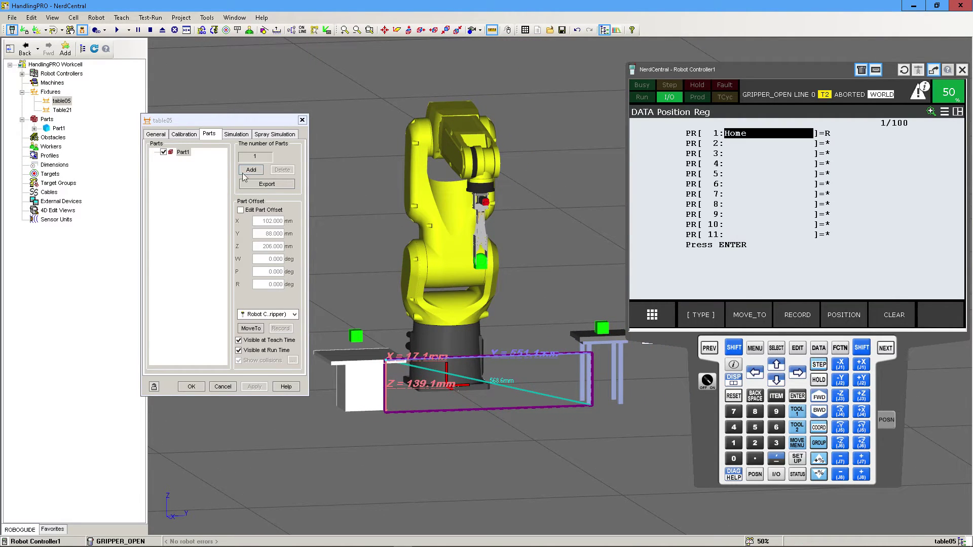
Rearrange the teach pendant, Measurement and table05 windows clear of the robot, and swap the measurement's start and end entities
drag(728, 73, 706, 64)
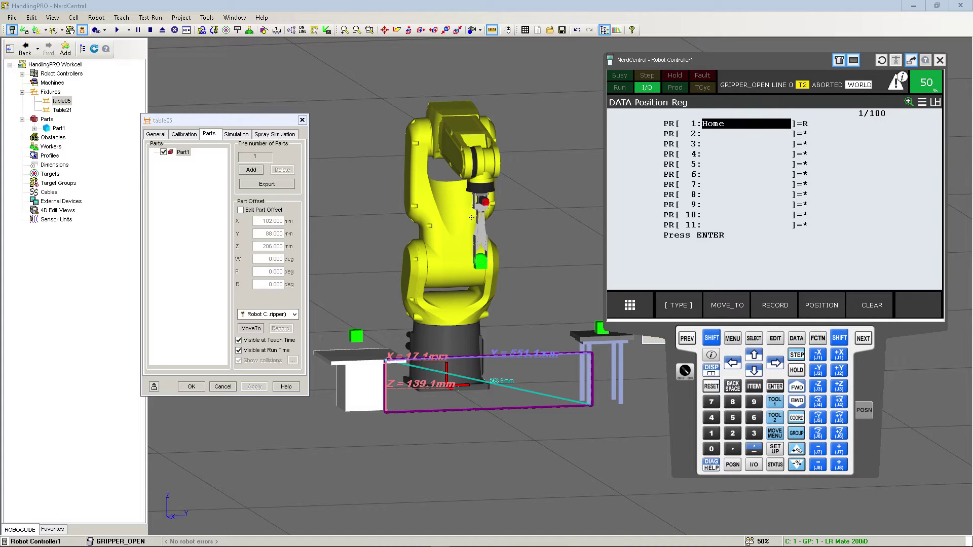
drag(687, 59, 810, 94)
drag(703, 99, 305, 208)
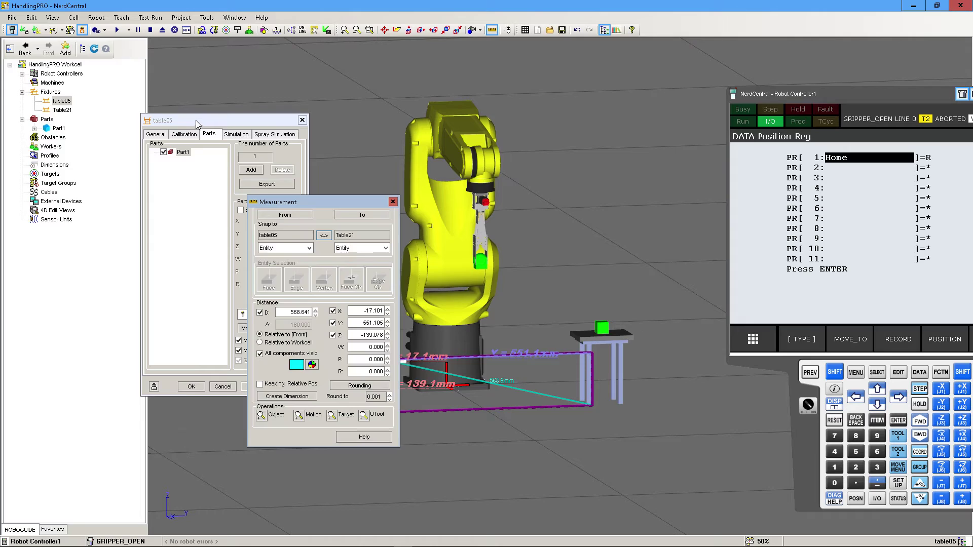
drag(196, 121, 84, 99)
drag(292, 204, 300, 107)
click(294, 132)
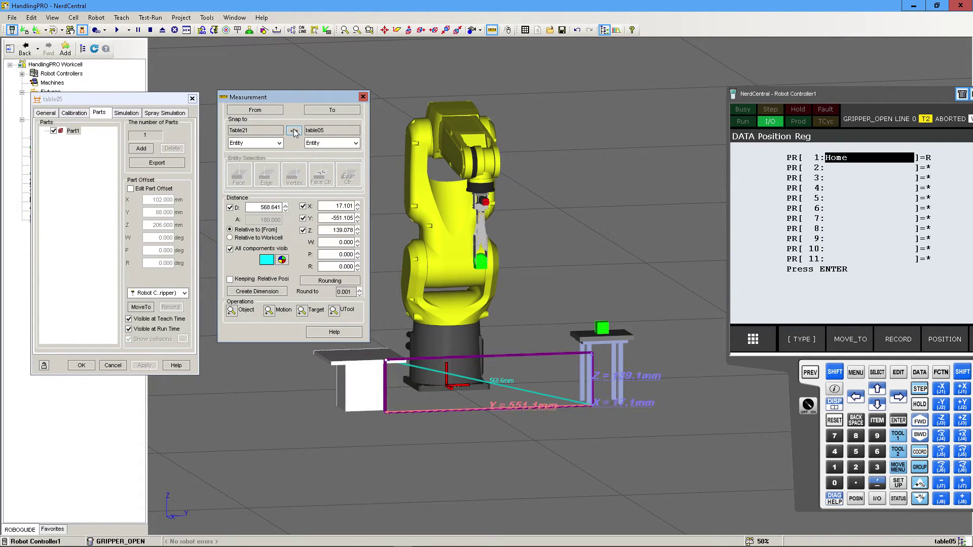
Measure the height of table05's base between its bottom corner and the tabletop, and close the measurement
click(491, 31)
click(492, 30)
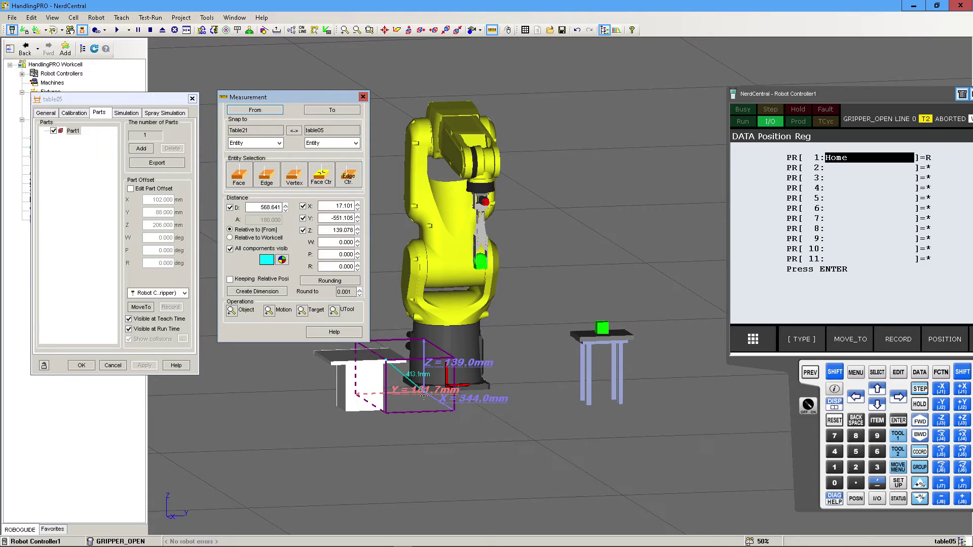
scroll(373, 374, up, 3)
mouse_move(447, 415)
right_down()
mouse_move(434, 413)
mouse_move(462, 407)
right_up()
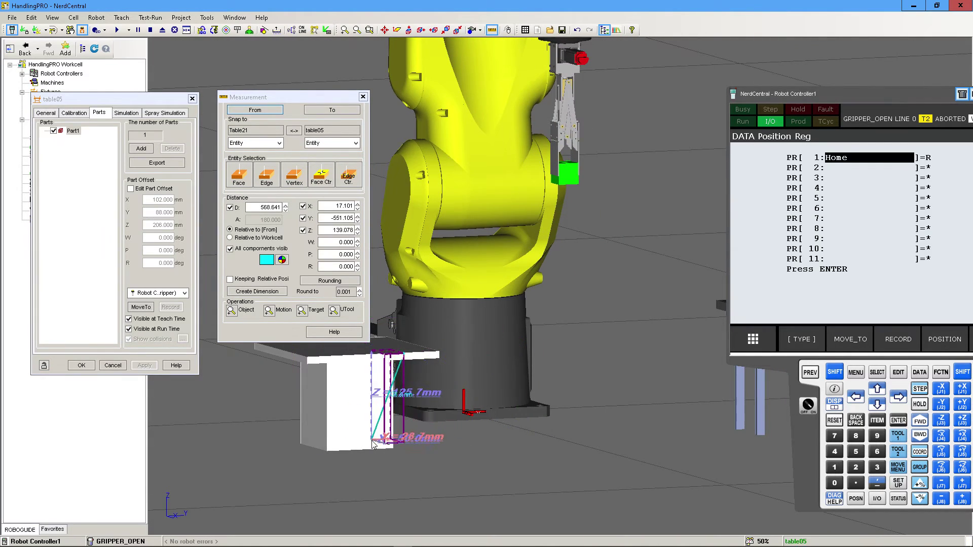
scroll(375, 454, up, 2)
scroll(376, 453, up, 2)
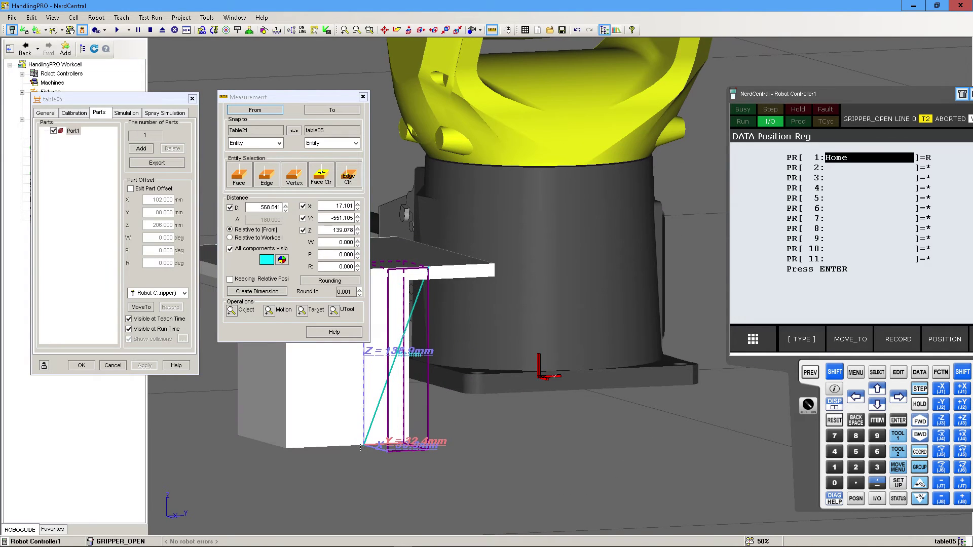
click(357, 445)
right_drag(357, 446, 436, 472)
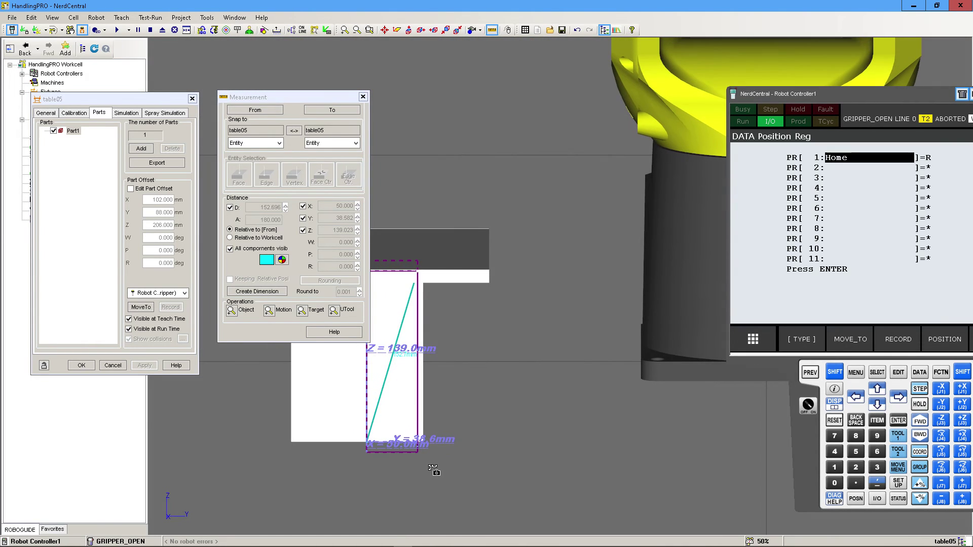
click(363, 96)
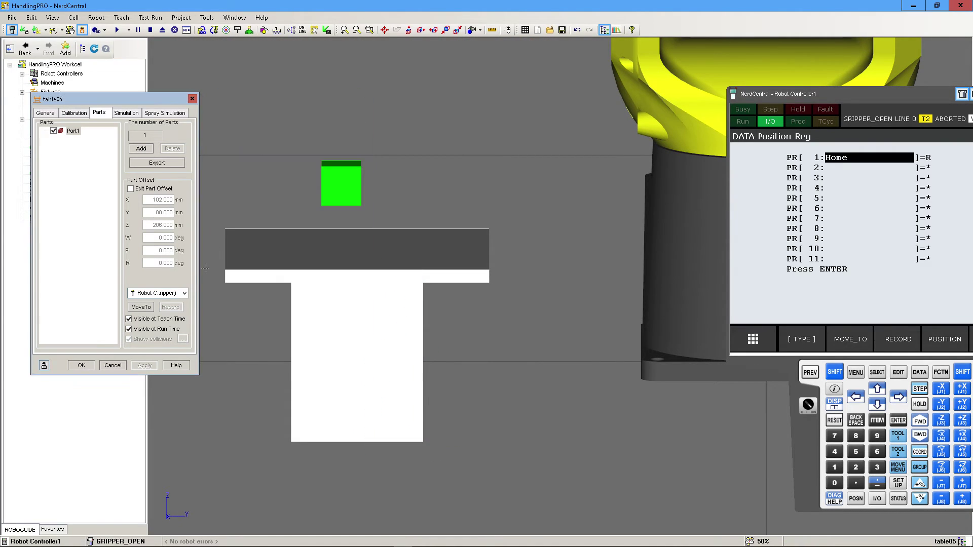
Set Part1's Z offset on table05 to 139 mm and apply it
click(131, 188)
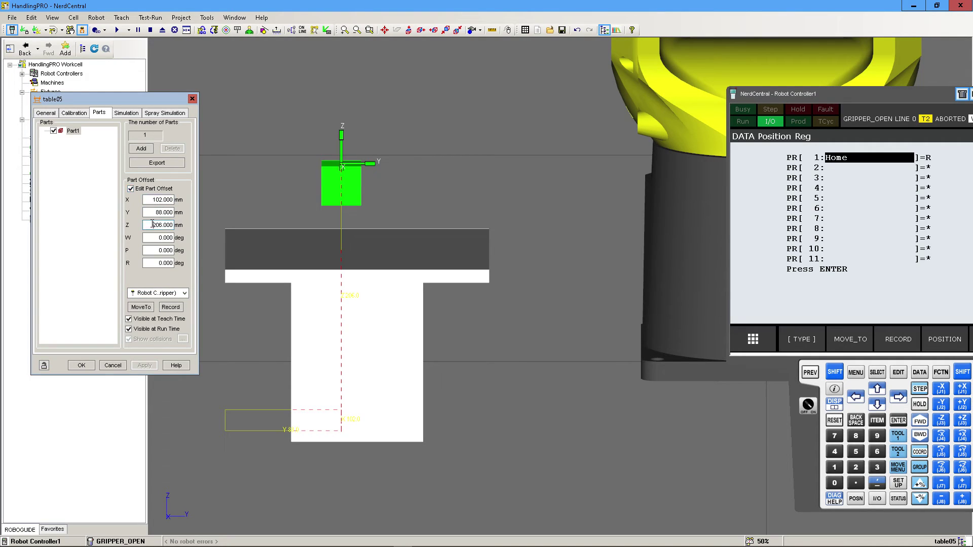
text(139.0)
click(145, 365)
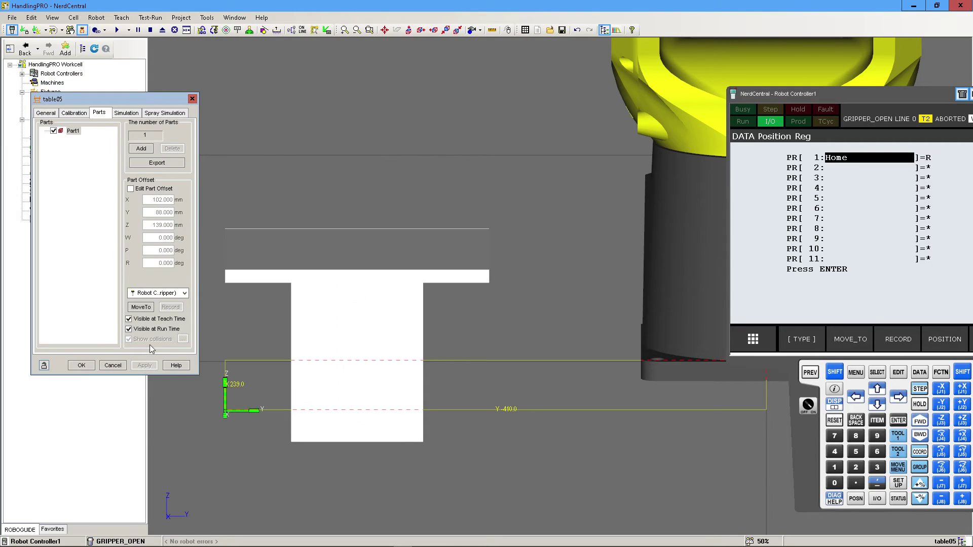
Raise Part1 by setting its Z offset on table05 to 169 mm and apply it
click(131, 189)
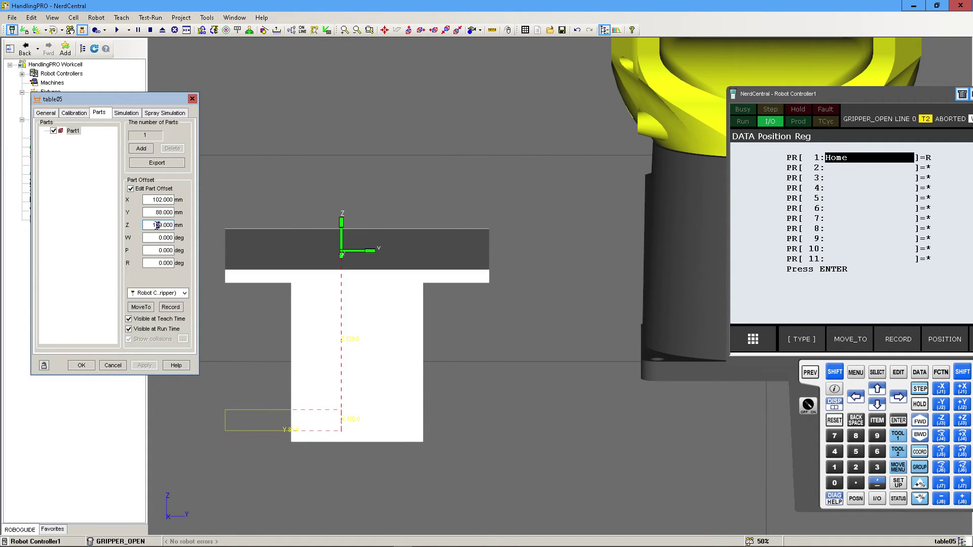
text(6)
click(145, 366)
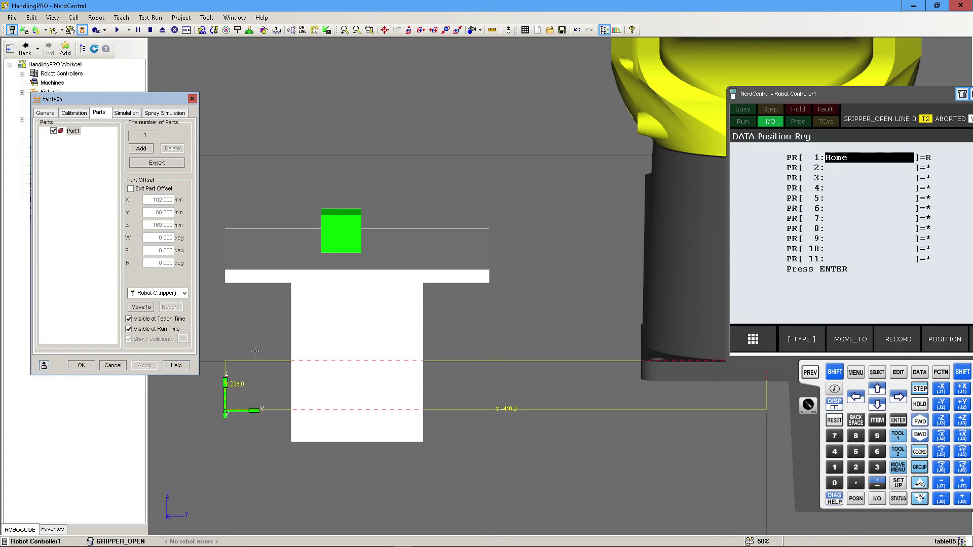
Shift Part1 to the middle of table05's top at a Y offset of about 101 mm, apply it and accept the properties
click(157, 189)
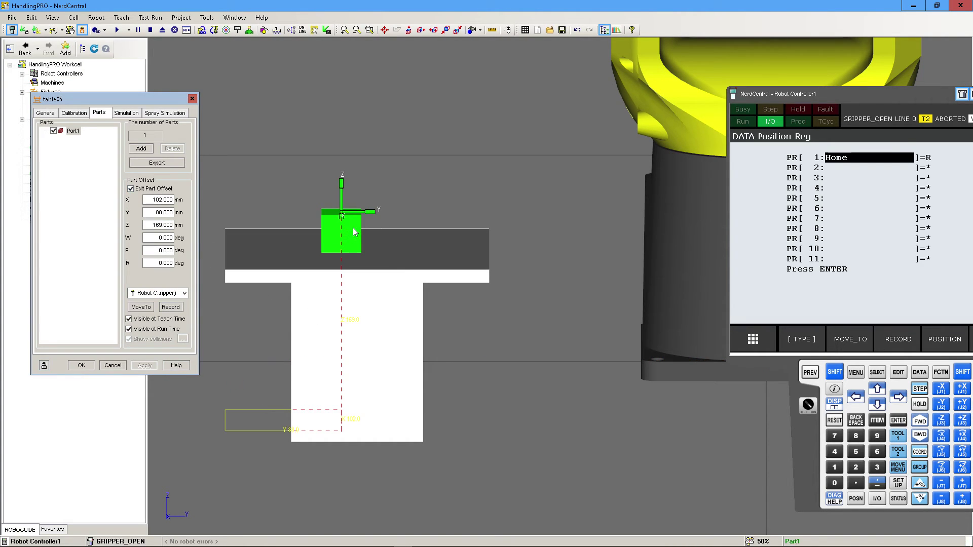
scroll(357, 218, up, 3)
drag(353, 211, 387, 209)
scroll(375, 390, down, 3)
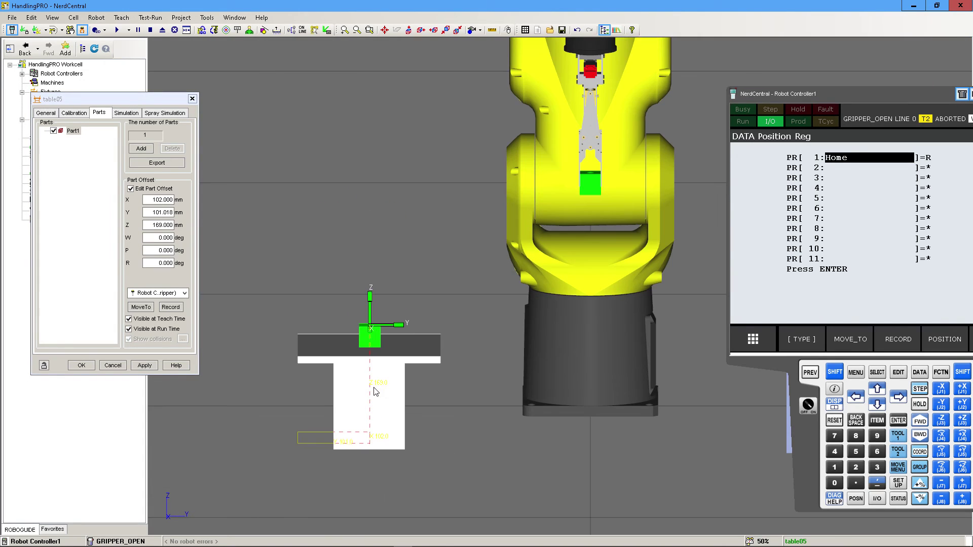
click(141, 366)
click(81, 367)
right_drag(398, 349, 509, 329)
scroll(522, 334, down, 3)
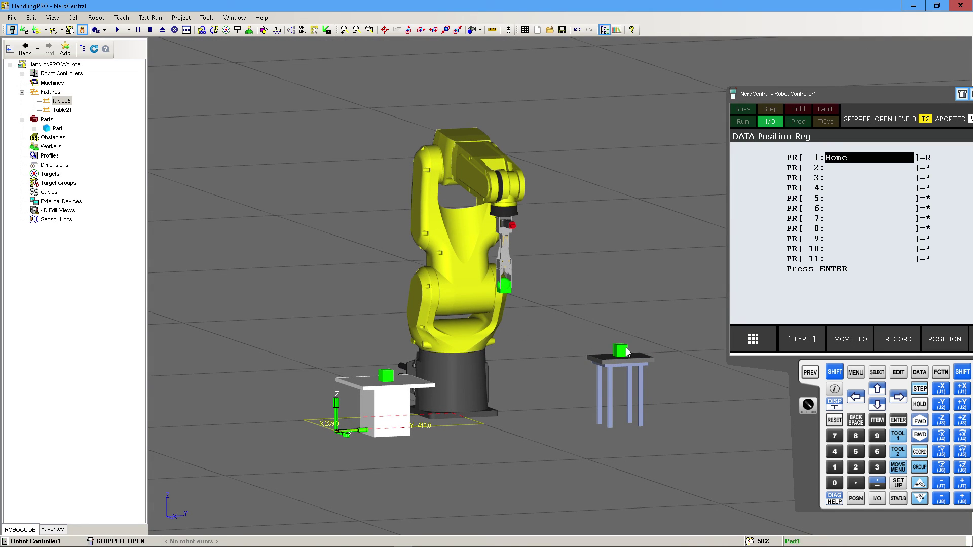